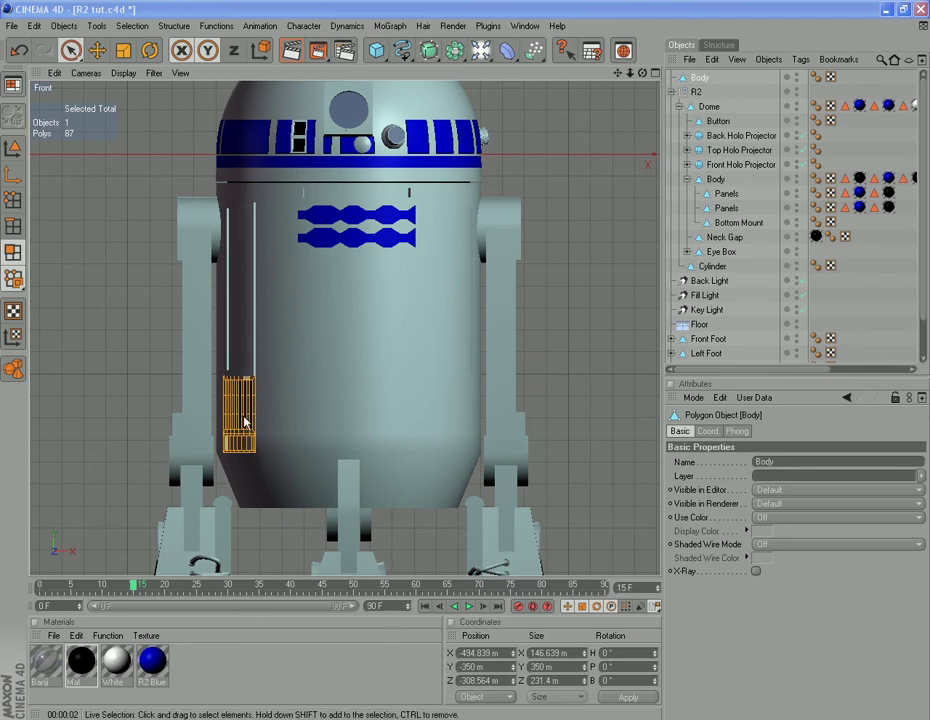
- Rename the selected grille object as Grill and check the reference photo full front.jpg in Windows Picture and Fax Viewer
double_click(700, 78)
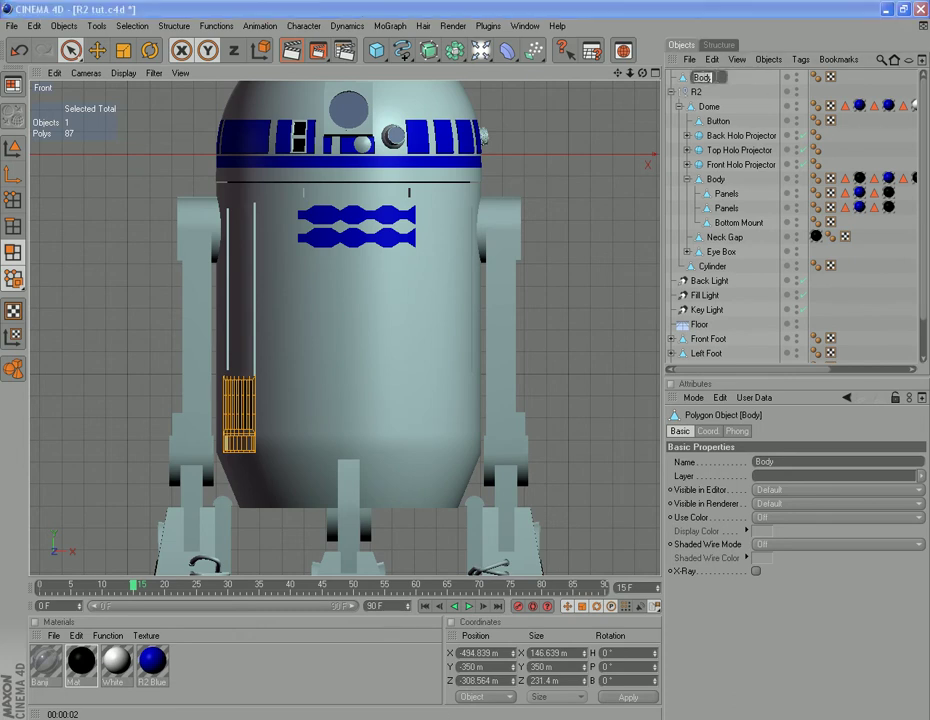
text(Grill)
key(Return)
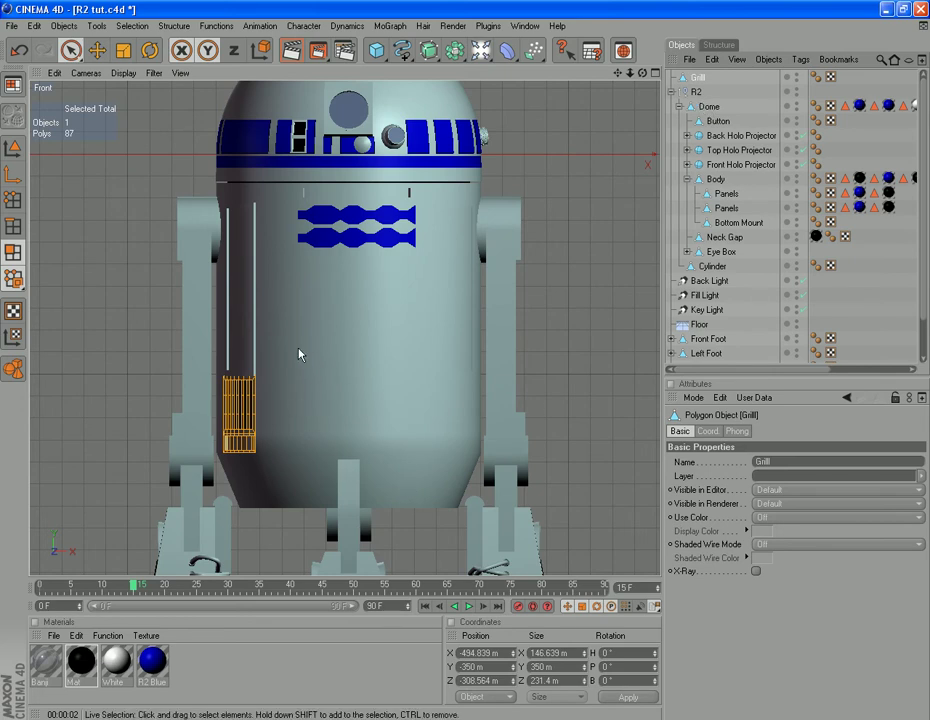
key(alt+Tab)
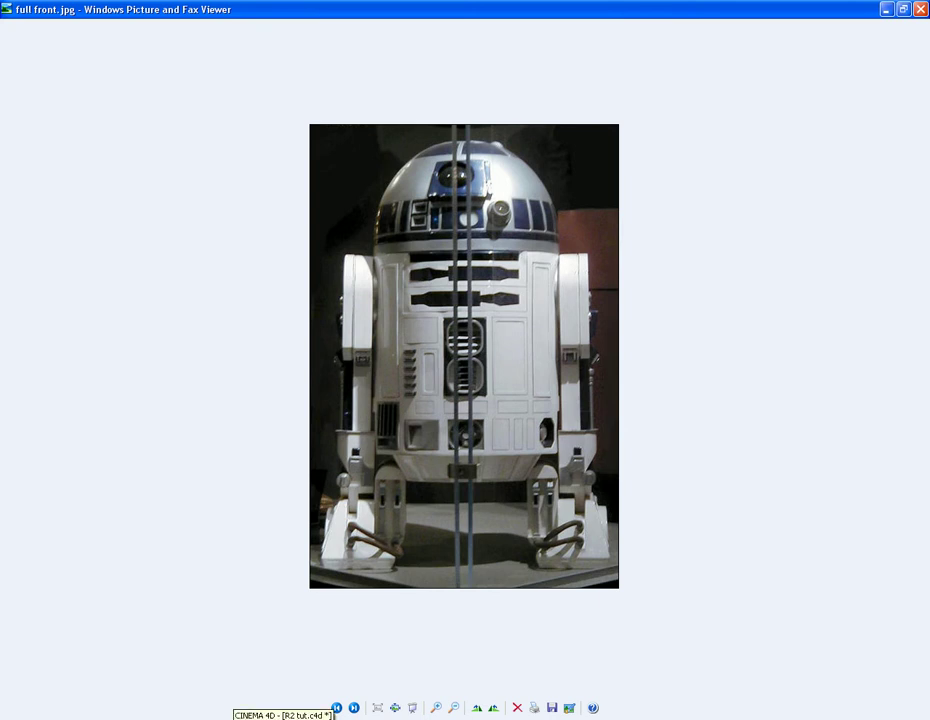
click(270, 719)
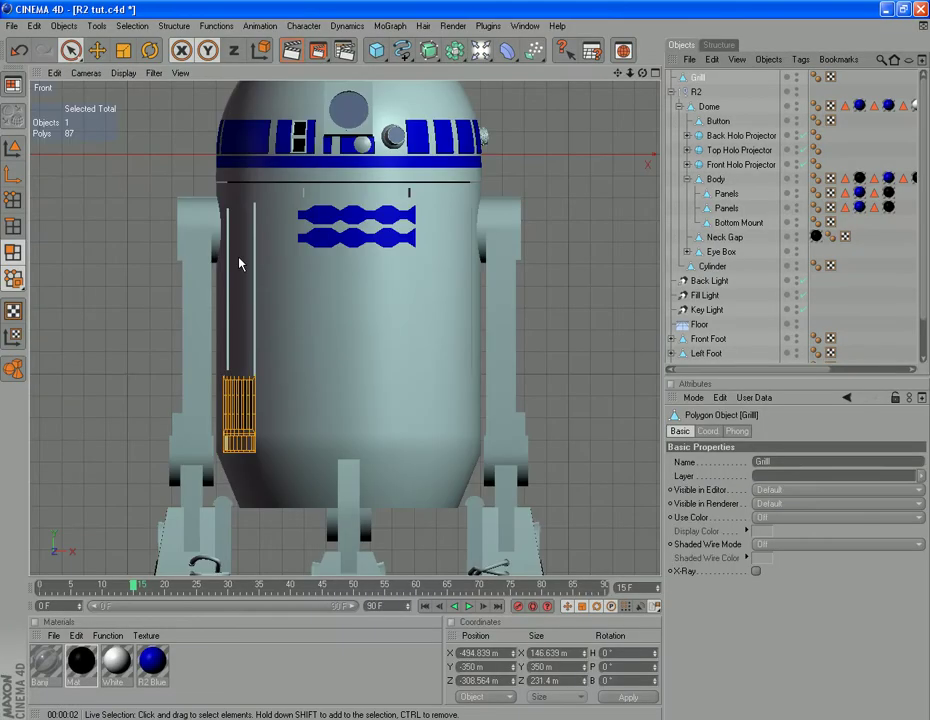
- Duplicate the Body object to the top of the hierarchy and delete the copy's Panels and Bottom Mount children
click(717, 181)
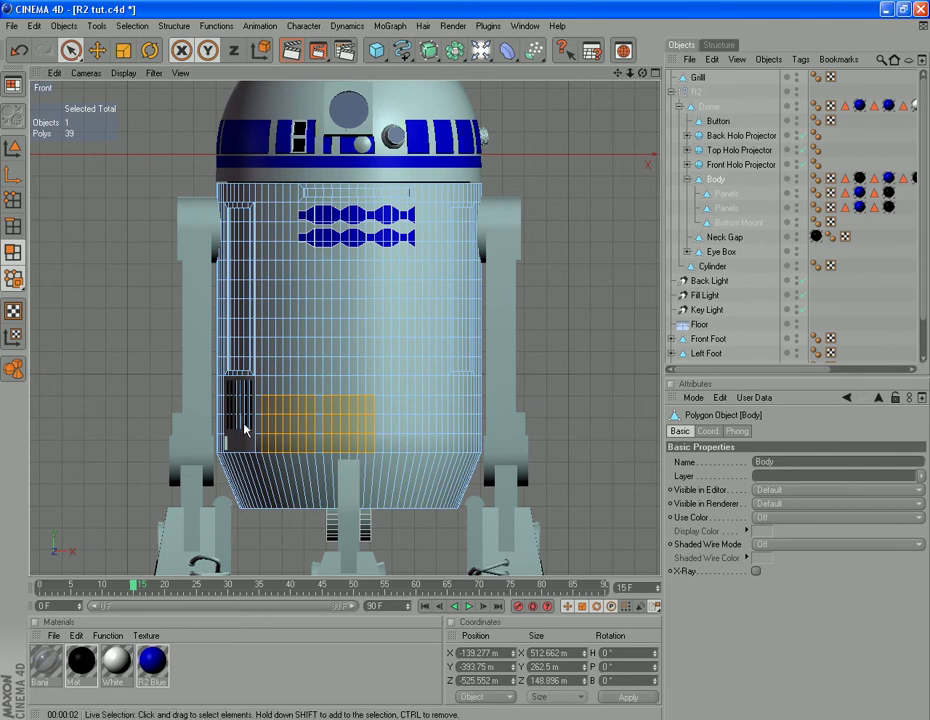
ctrl+click(293, 404)
ctrl+click(318, 406)
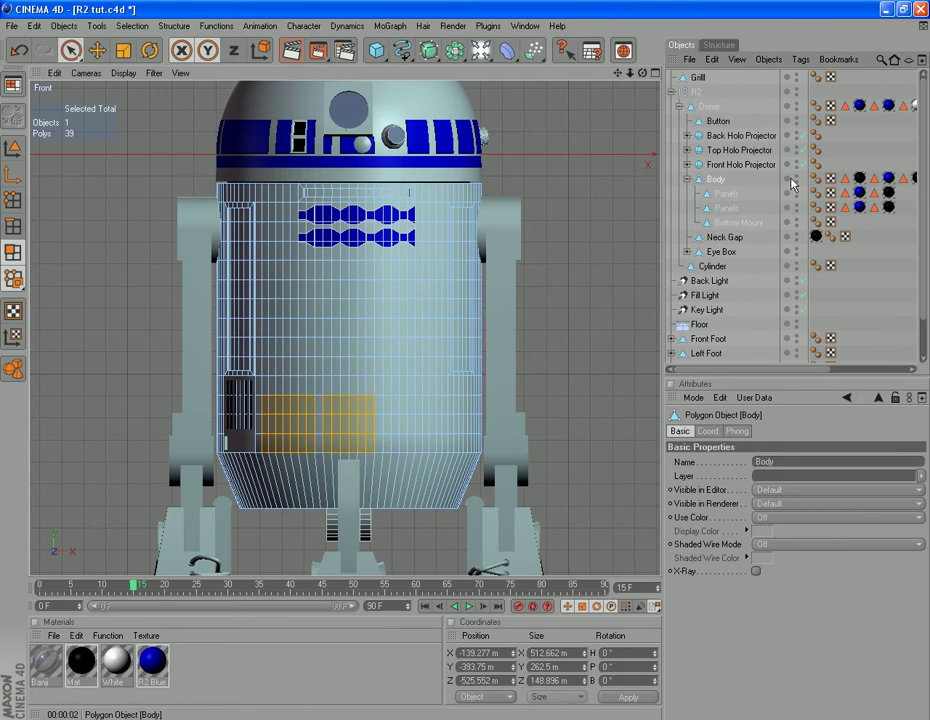
scroll(760, 182, up, 2)
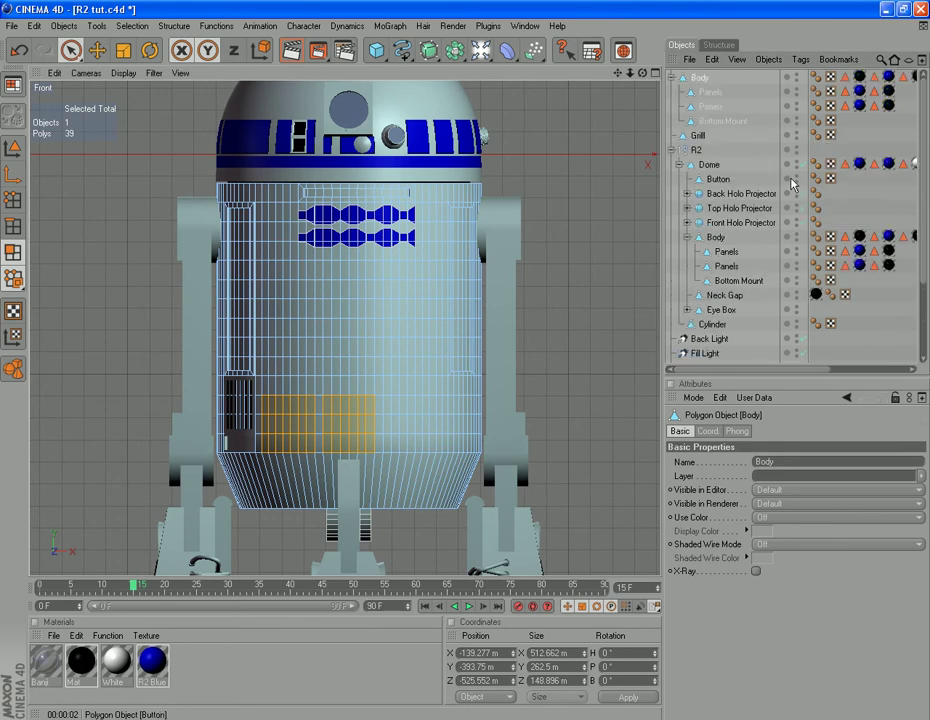
click(709, 92)
shift+click(715, 124)
scroll(715, 125, down, 2)
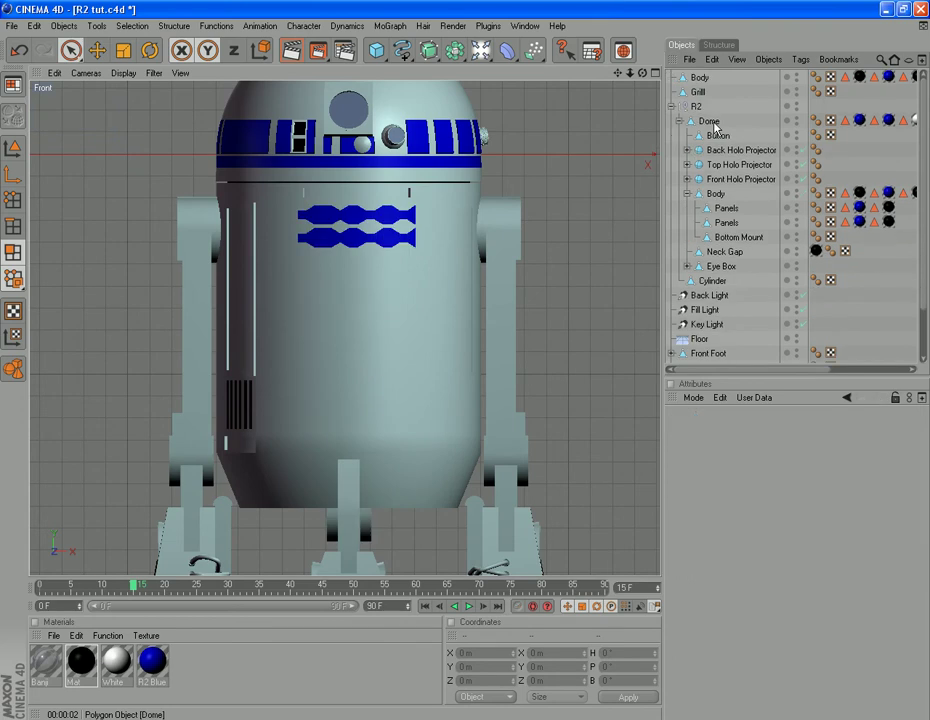
- Delete all polygon selection and material tags from the duplicated Body
click(690, 78)
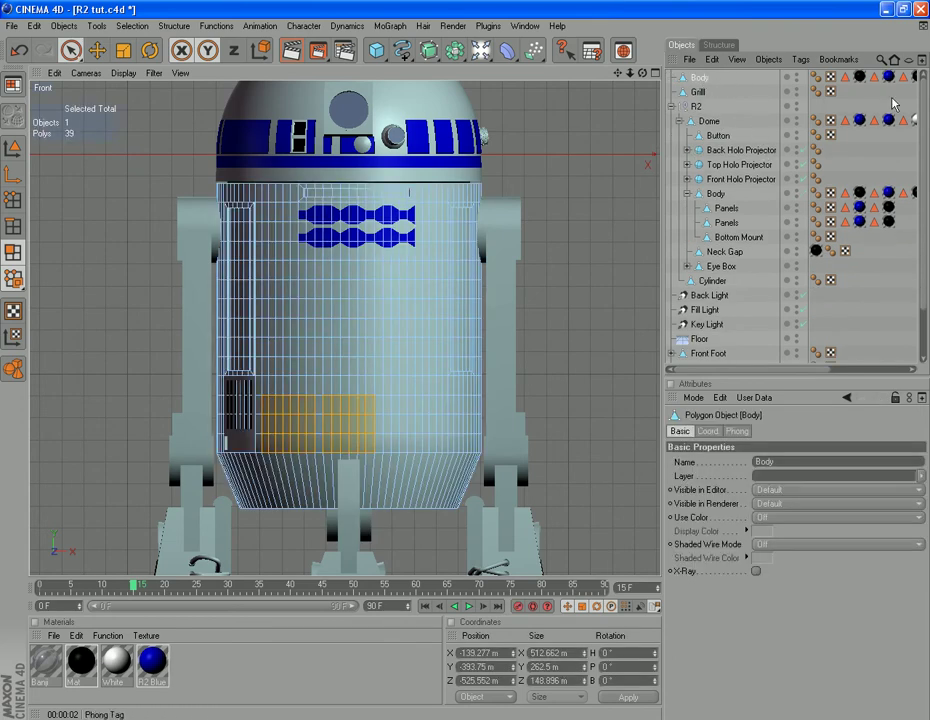
click(845, 78)
drag(800, 371, 860, 371)
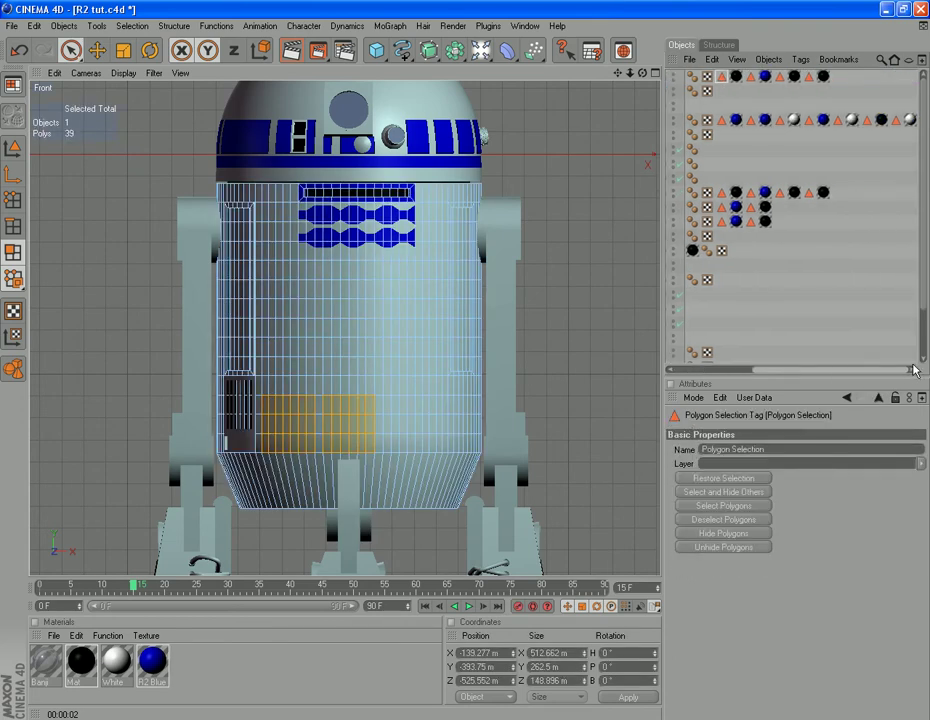
shift+click(823, 76)
key(Delete)
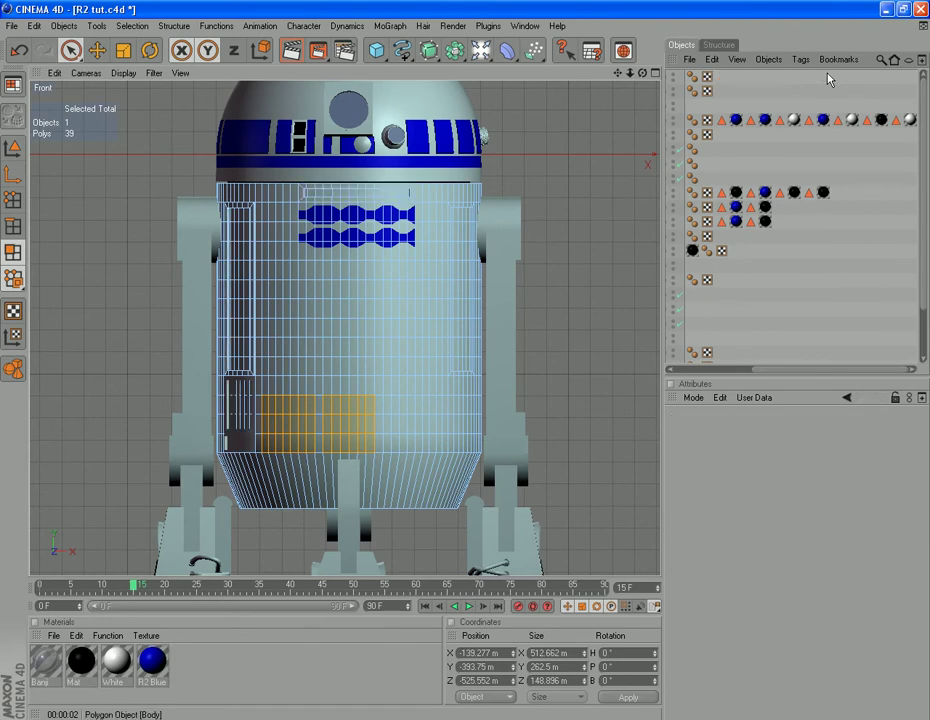
drag(794, 371, 713, 372)
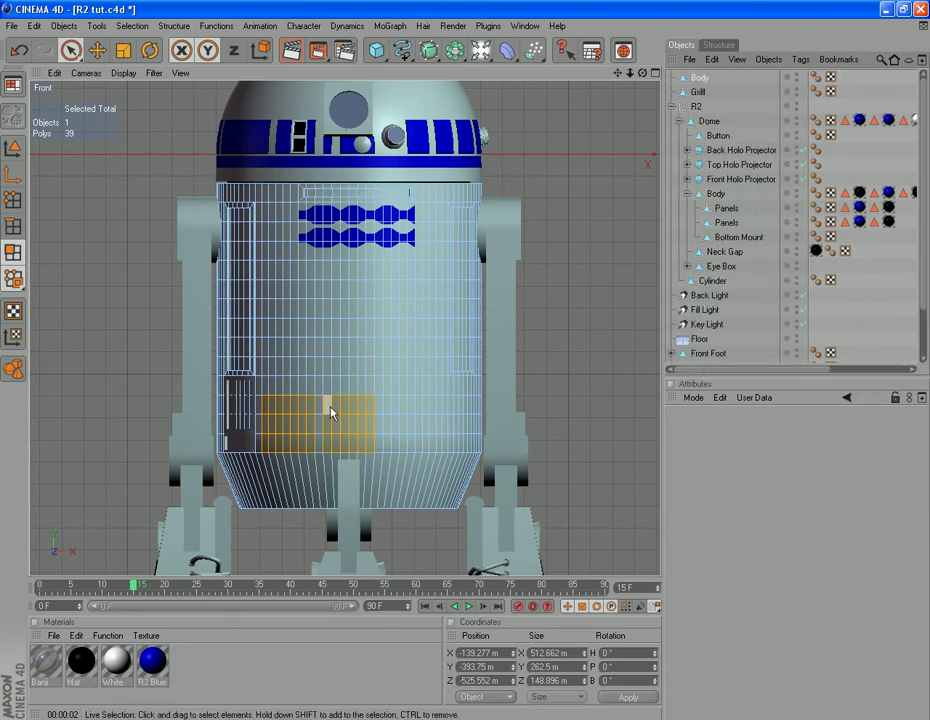
- Reduce the duplicated Body to the block of 7 by 3 polygons beside the grille by deleting all its other polygons
mouse_move(375, 412)
ctrl+mouse_down()
mouse_move(337, 430)
mouse_move(363, 440)
mouse_move(328, 442)
mouse_move(363, 444)
ctrl+mouse_up()
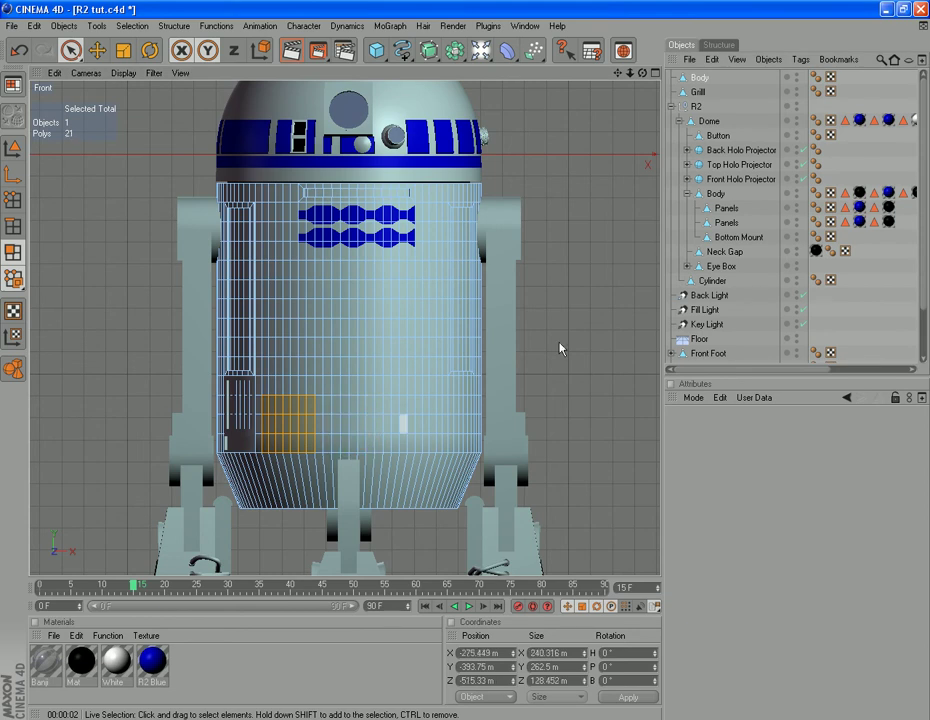
click(693, 79)
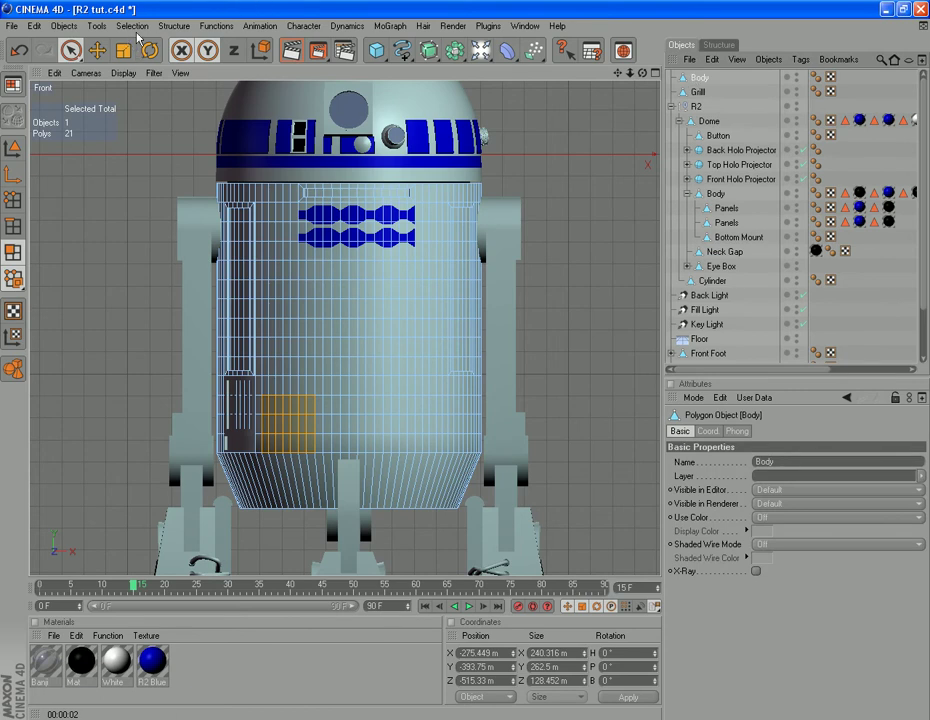
click(134, 26)
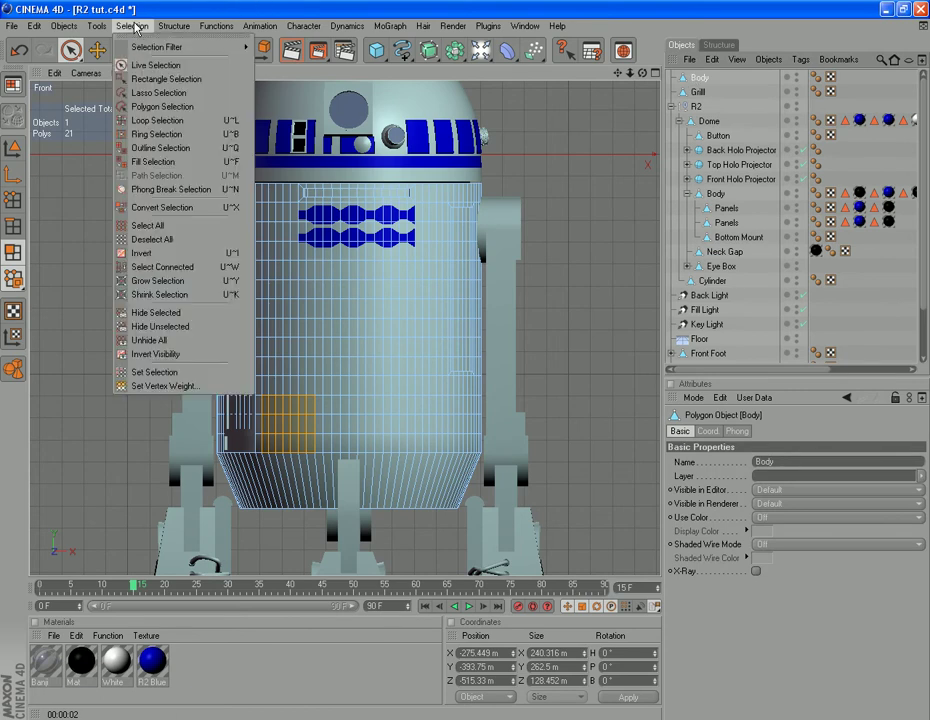
click(156, 255)
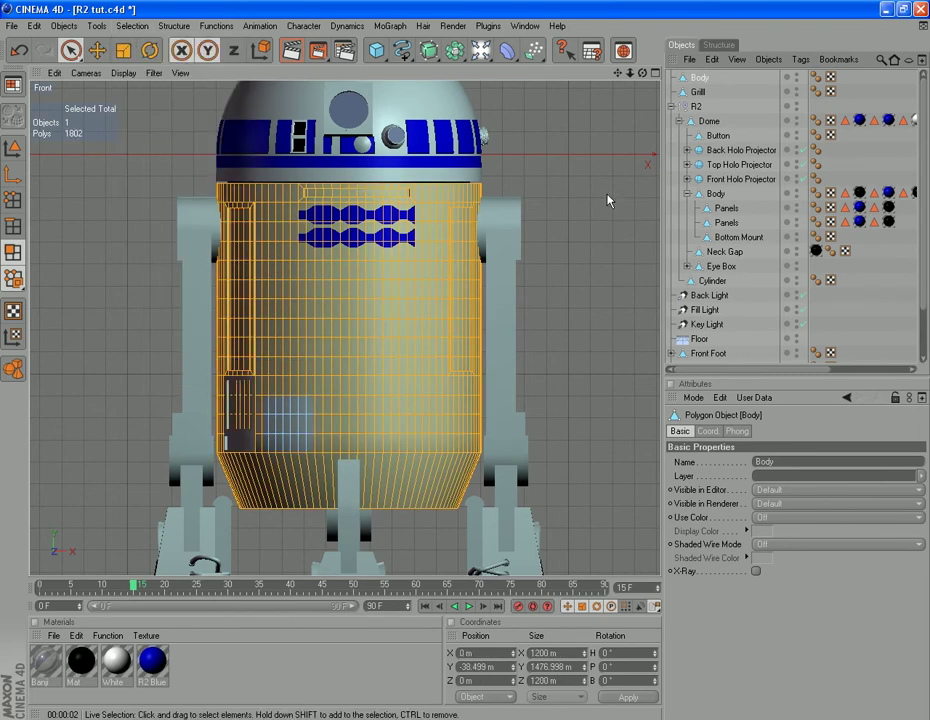
key(Delete)
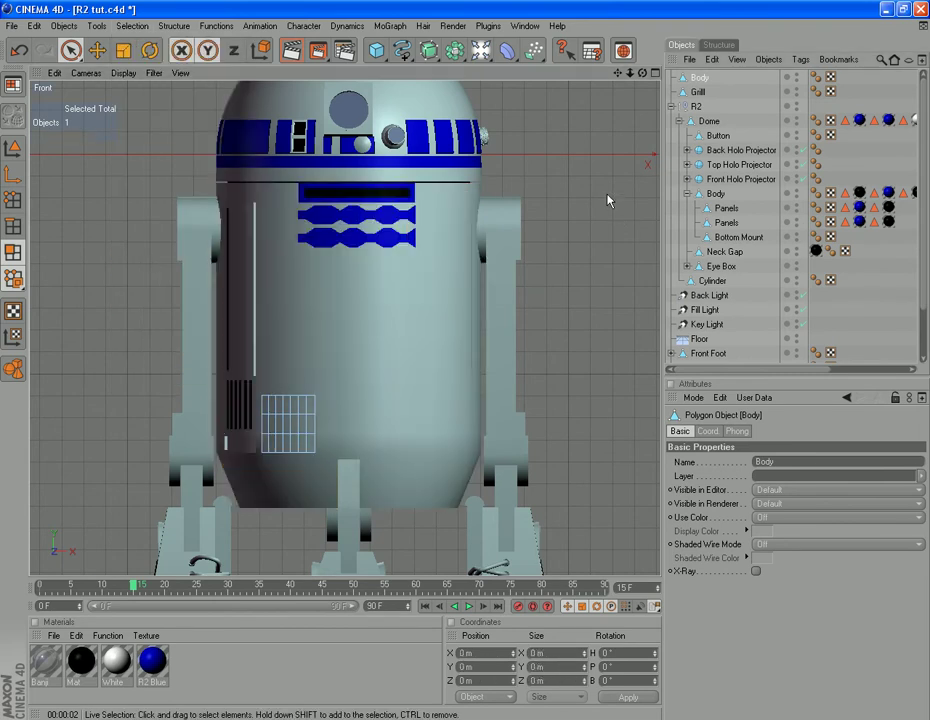
- Remove the leftover points by running Optimize on all points with Polygons, Unused Points and Points enabled and 0.01 m tolerance
click(13, 200)
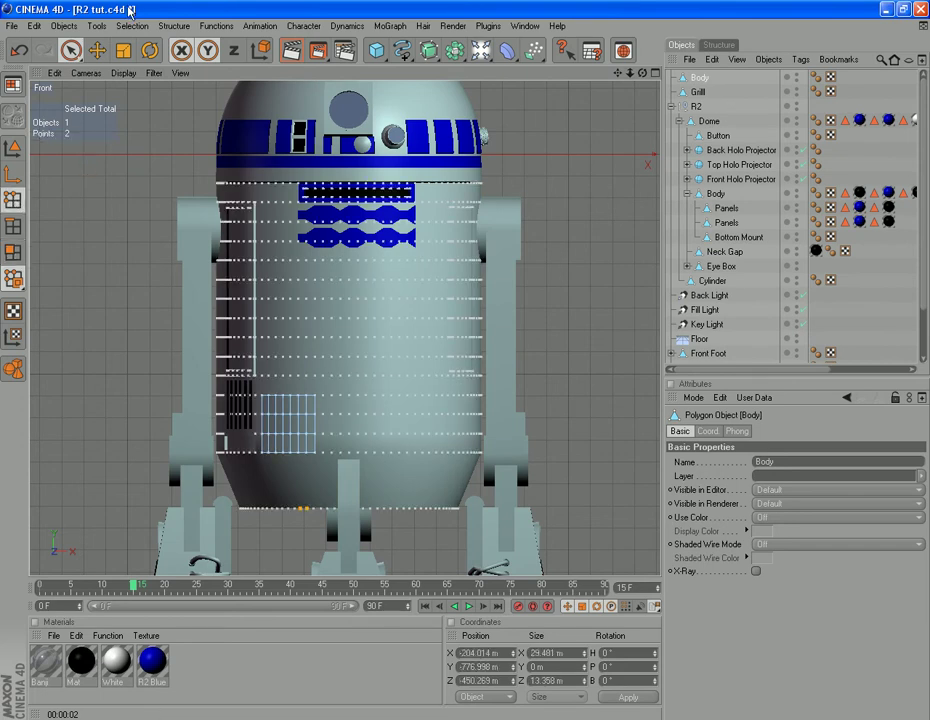
click(132, 26)
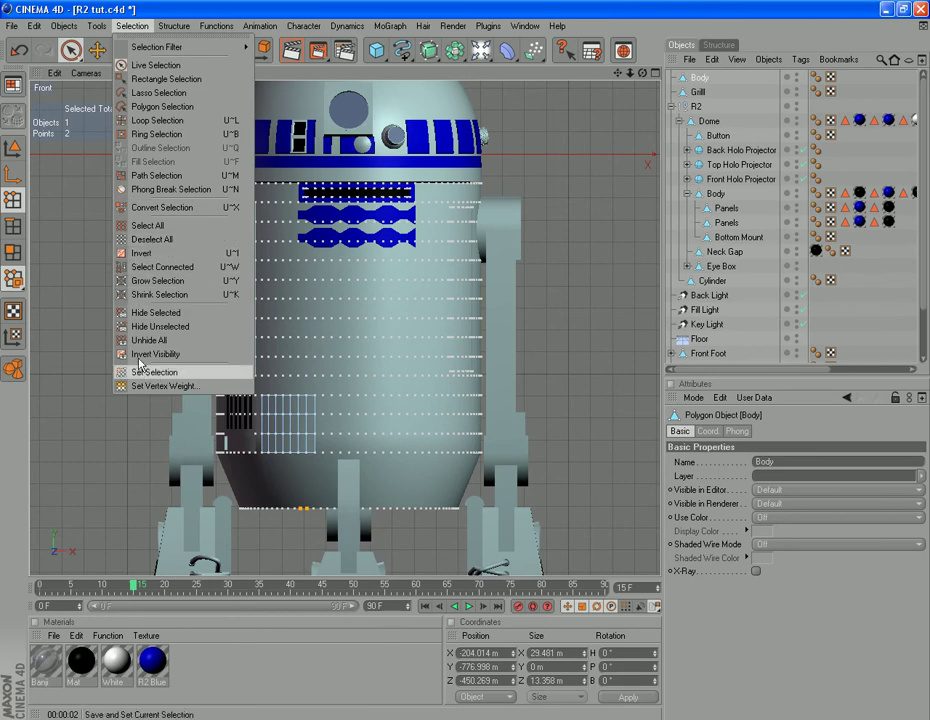
click(143, 226)
right_click(548, 390)
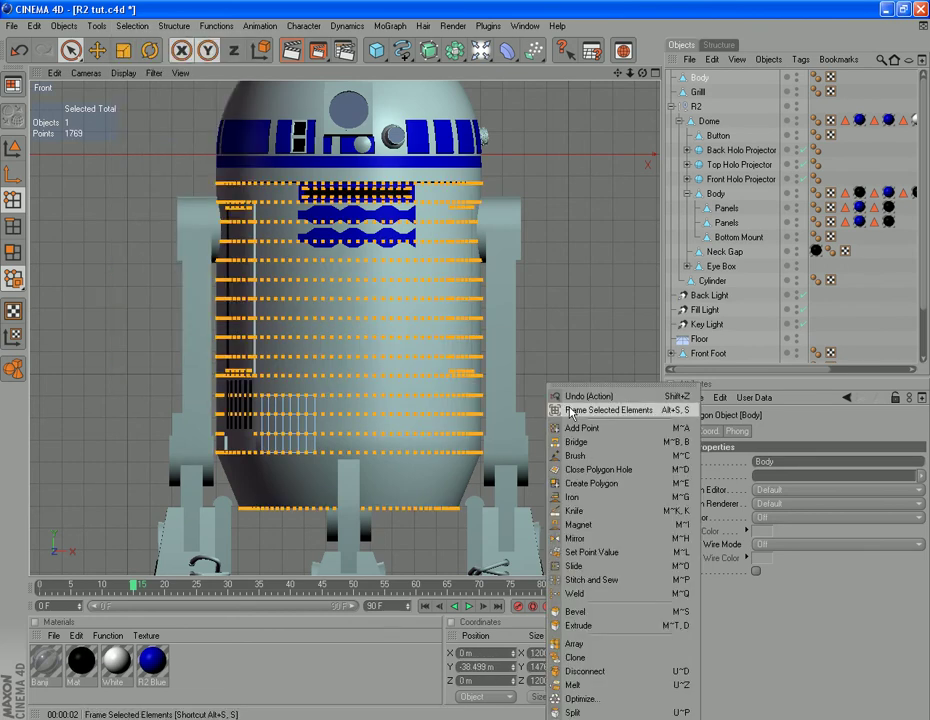
click(588, 699)
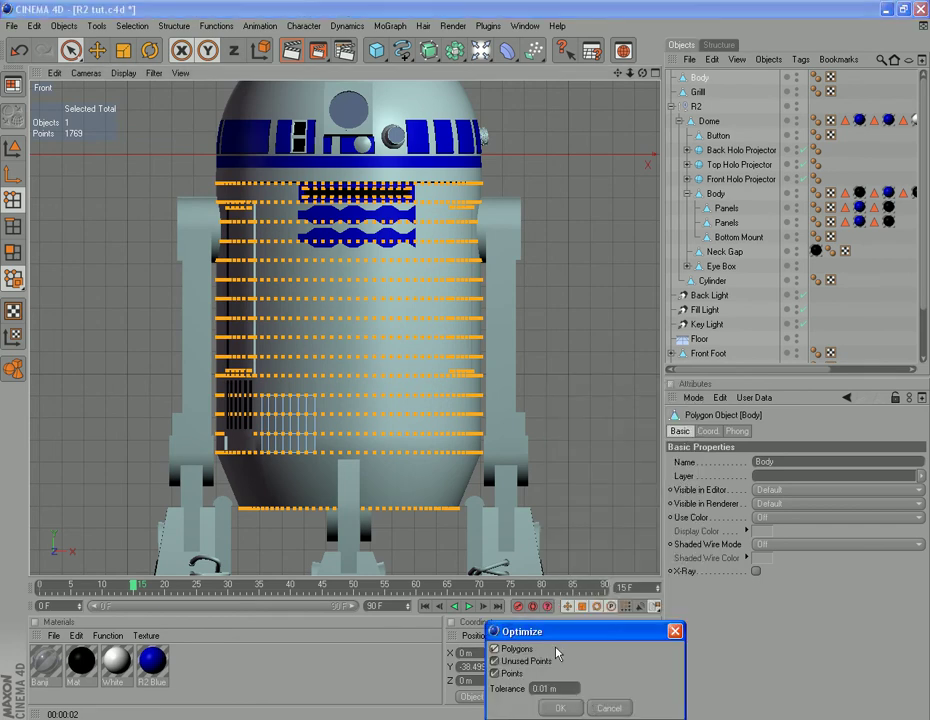
click(560, 707)
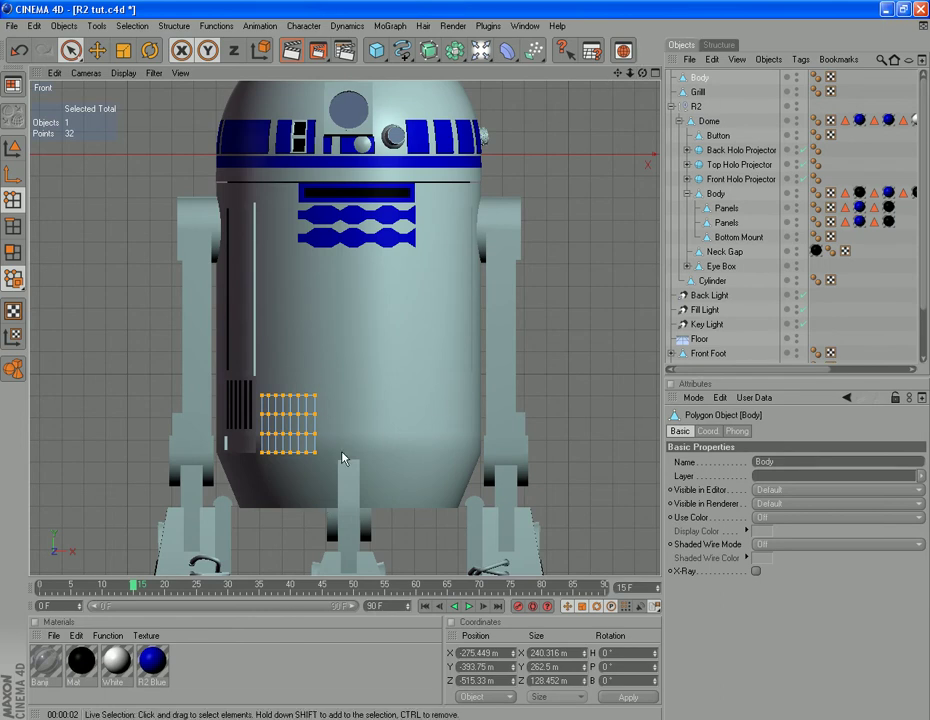
- Show the perspective view and frame the remaining polygon patch beside the grille up close
click(88, 73)
click(105, 144)
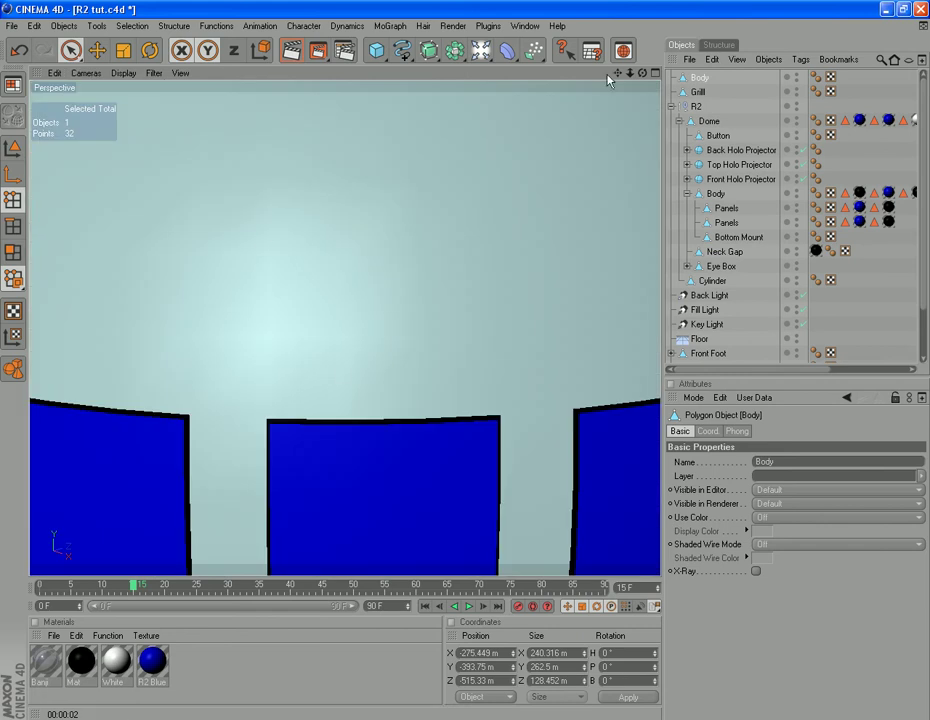
drag(621, 75, 635, 0)
scroll(428, 429, down, 6)
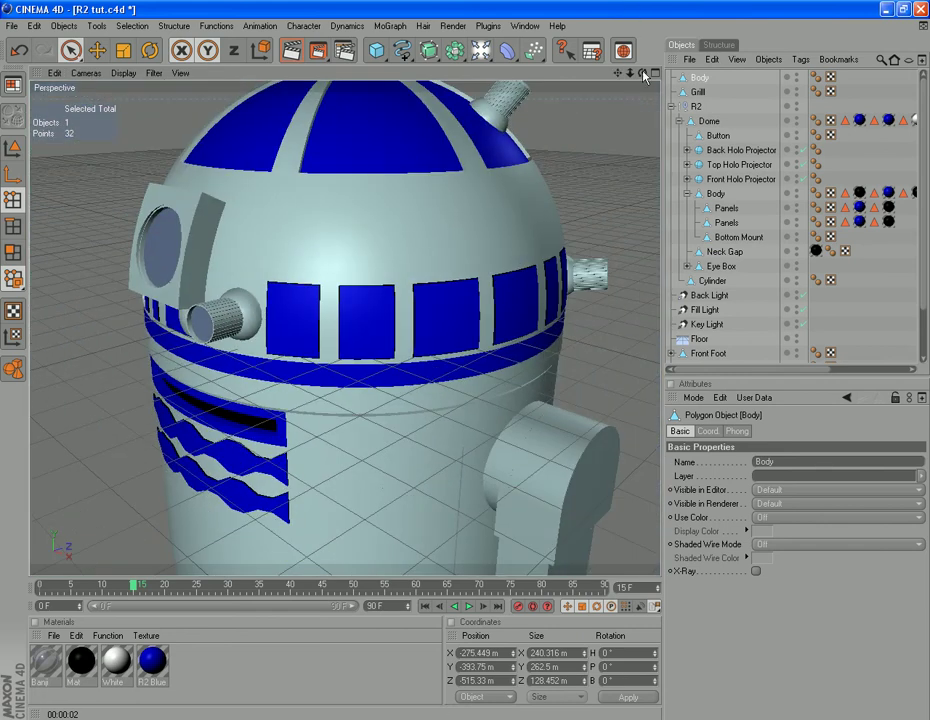
drag(619, 75, 620, 5)
drag(642, 74, 49, 186)
drag(618, 75, 737, 1)
scroll(450, 456, up, 4)
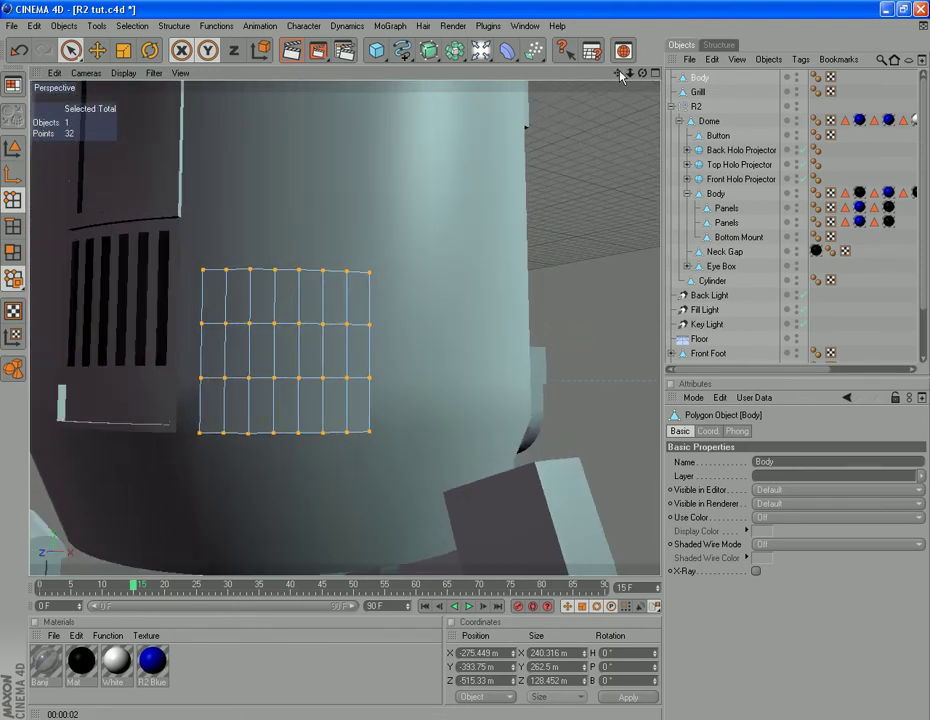
drag(617, 73, 668, 48)
scroll(465, 322, up, 3)
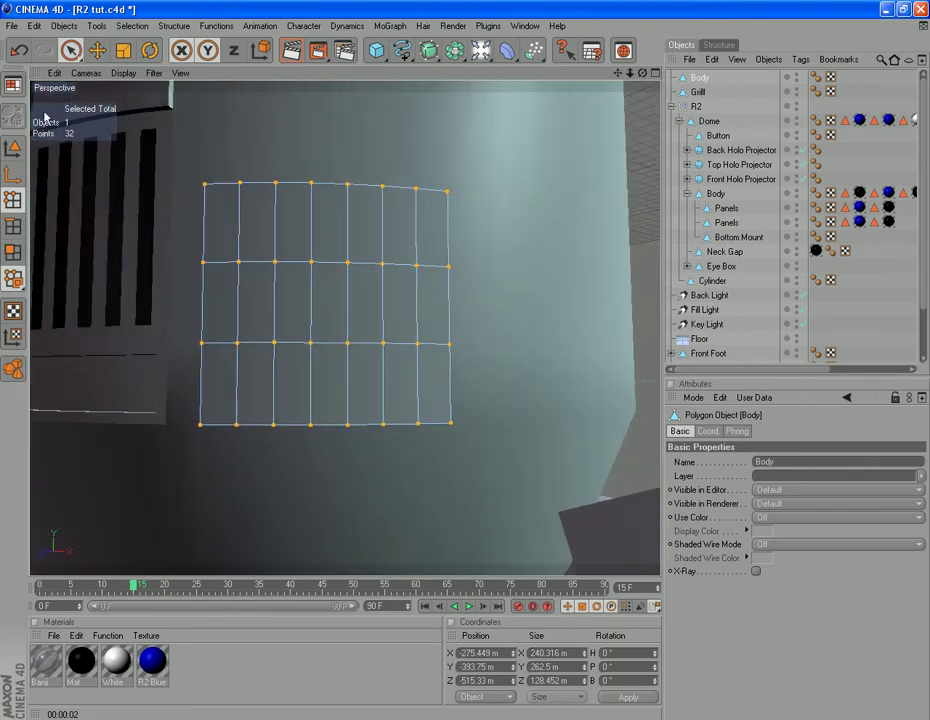
- Try to cut a horizontal loop across the patch's top row with the Knife in Loop mode at 50% offset
click(172, 26)
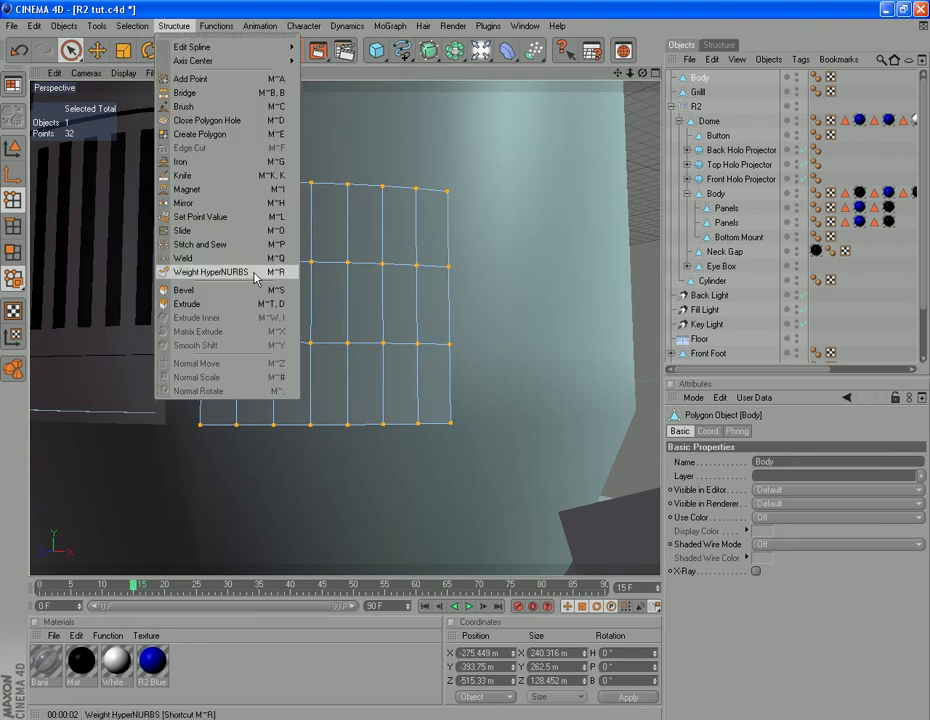
click(210, 182)
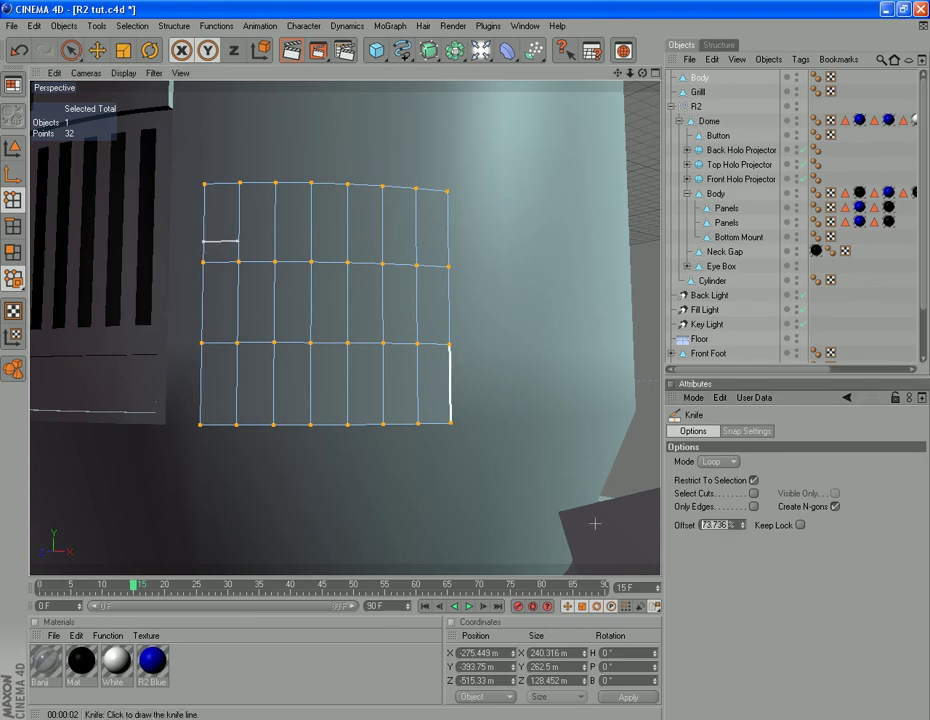
text(50)
key(Return)
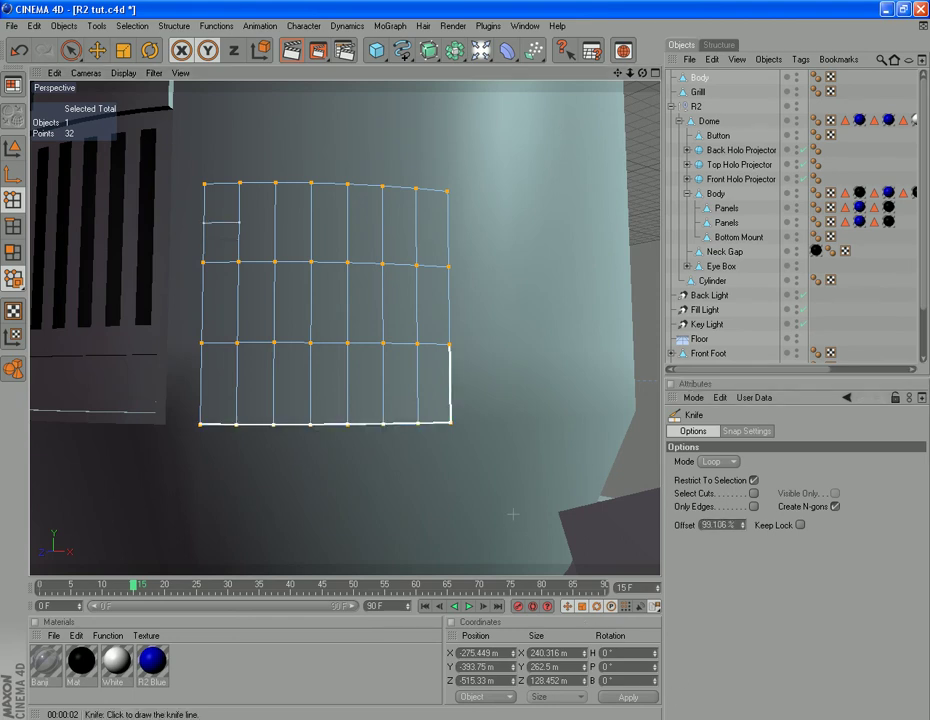
click(18, 50)
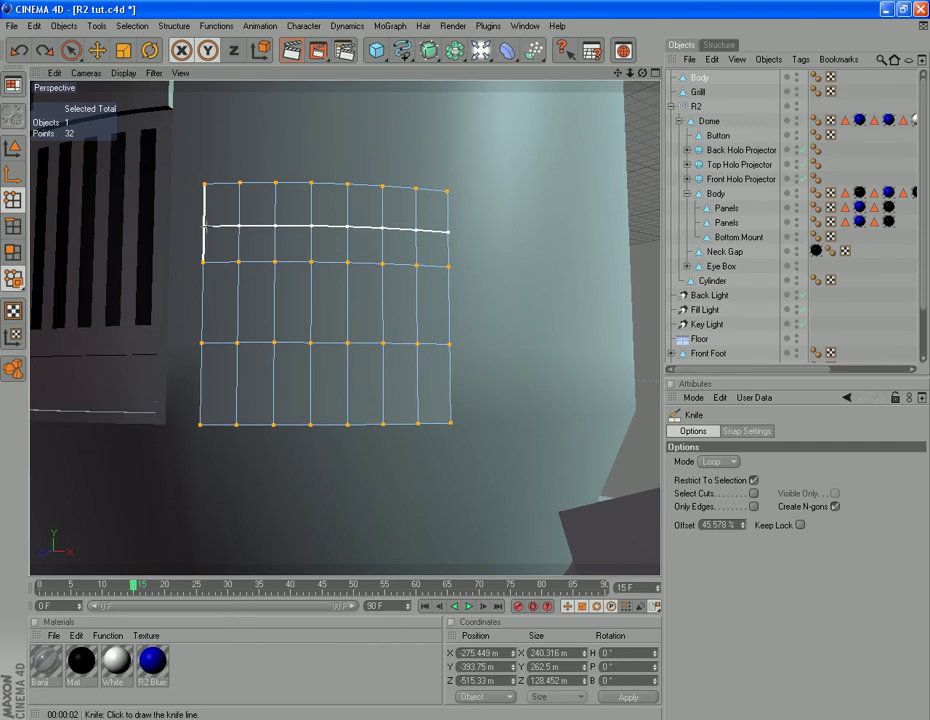
- Cut horizontal loops through the middle of the patch's top and bottom rows with the Knife
click(204, 225)
click(728, 525)
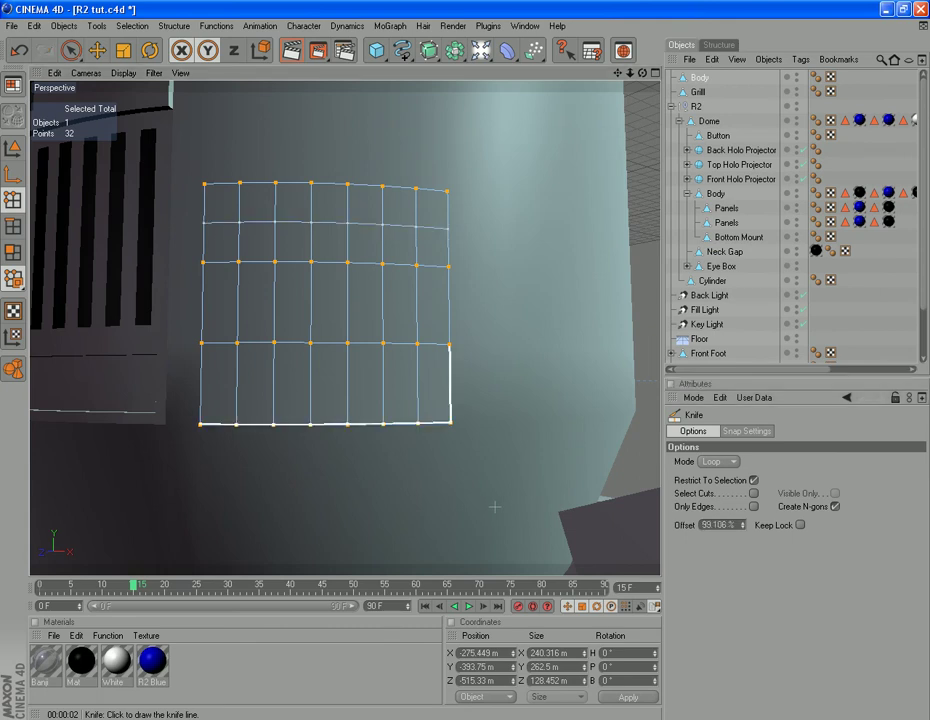
click(199, 391)
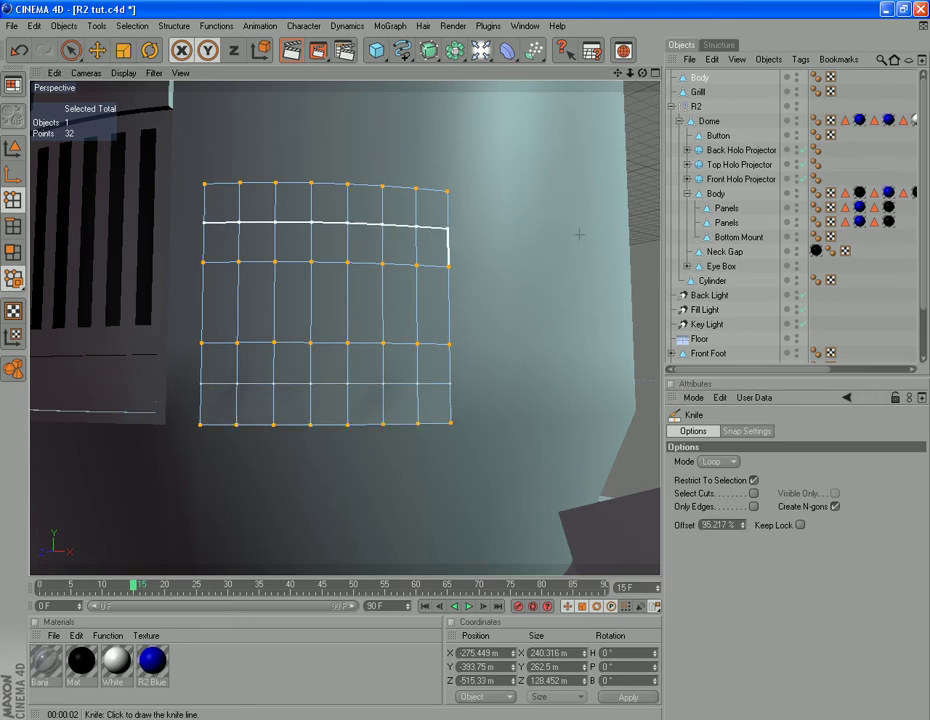
- Select the six polygons in the patch's second and third columns between the two new loop cuts with Live Selection
click(69, 51)
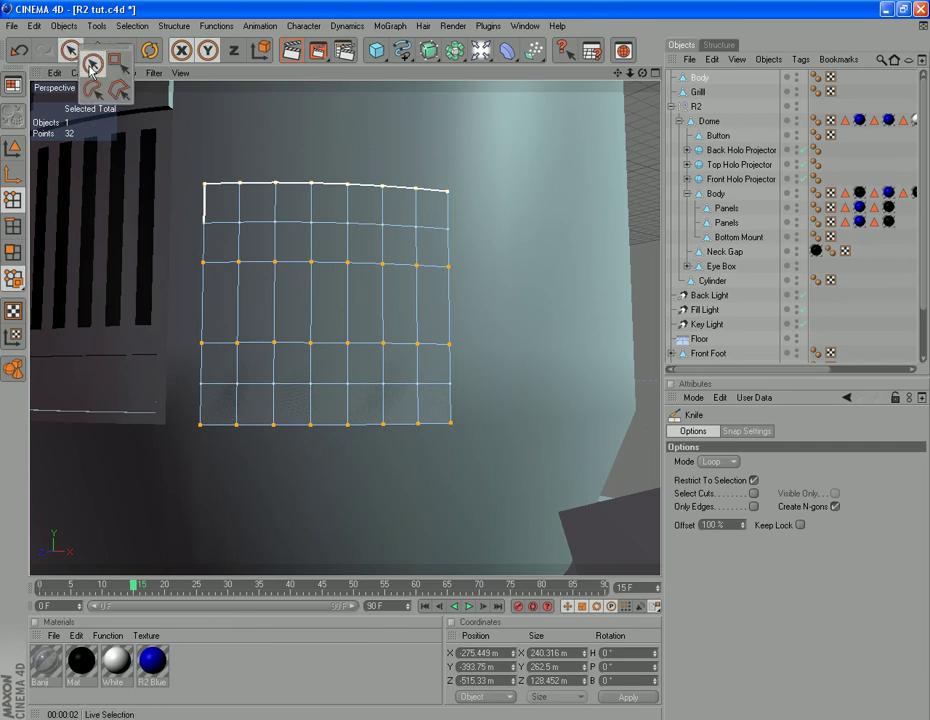
click(91, 65)
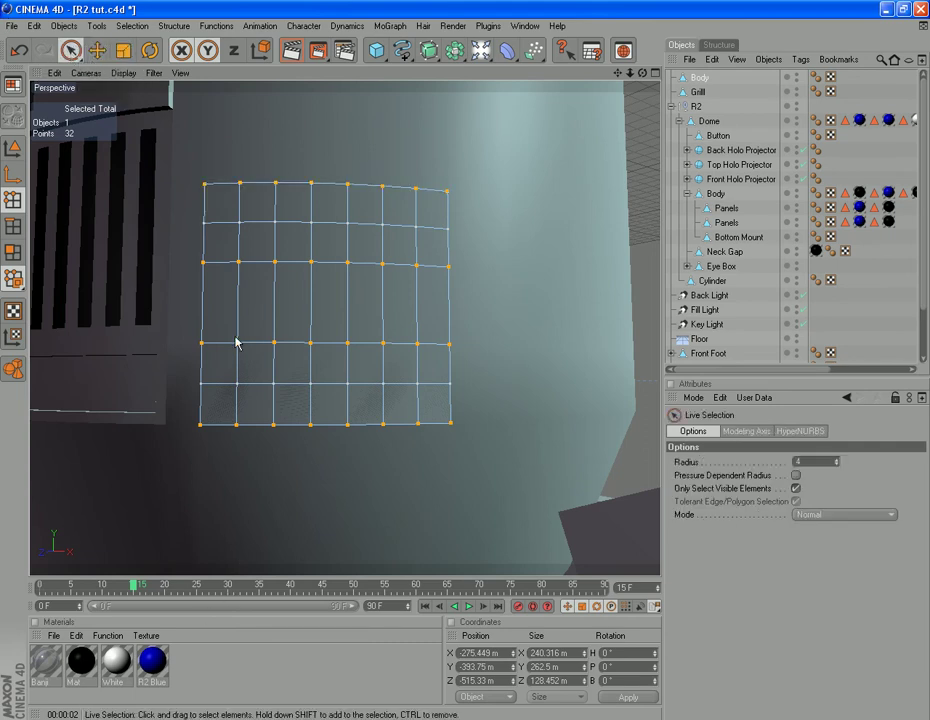
click(13, 252)
click(262, 369)
mouse_move(288, 369)
shift+mouse_down()
mouse_move(288, 324)
mouse_move(303, 297)
mouse_move(297, 257)
mouse_move(262, 250)
shift+mouse_up()
drag(643, 75, 410, 52)
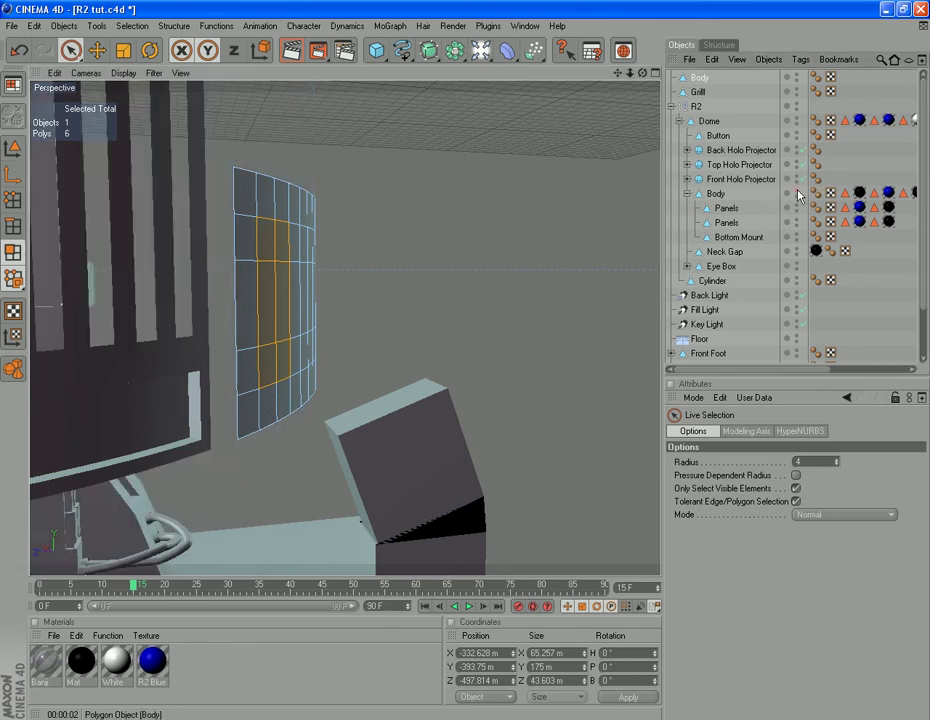
- Hide the Grill object and extrude the six selected polygons inward with an offset of about -57.4 m
click(795, 90)
drag(643, 76, 507, 347)
right_click(503, 348)
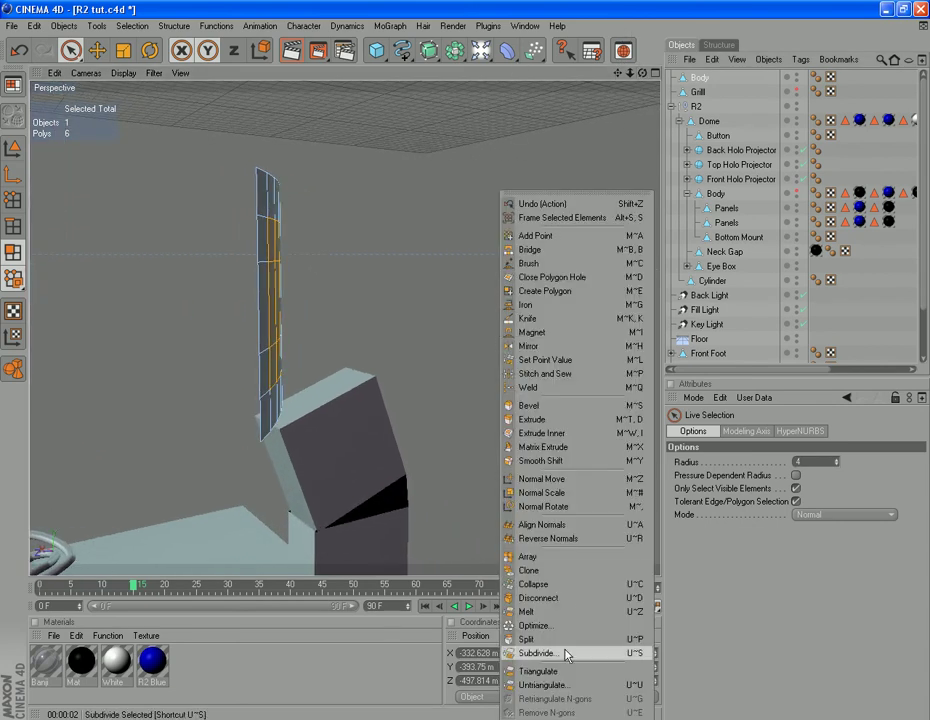
click(531, 422)
drag(533, 428, 113, 427)
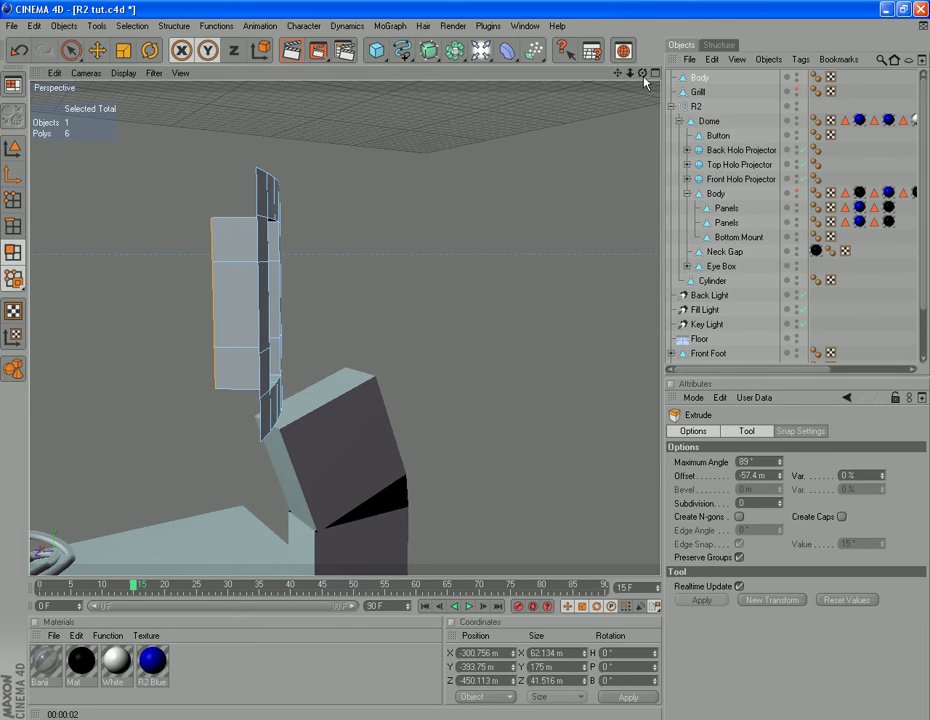
- Weld the extrusion's bottom back corner on the side away from the grille to the matching front corner point of the opening
mouse_move(644, 77)
mouse_down()
mouse_move(544, 79)
mouse_move(630, 66)
mouse_up()
scroll(448, 393, up, 5)
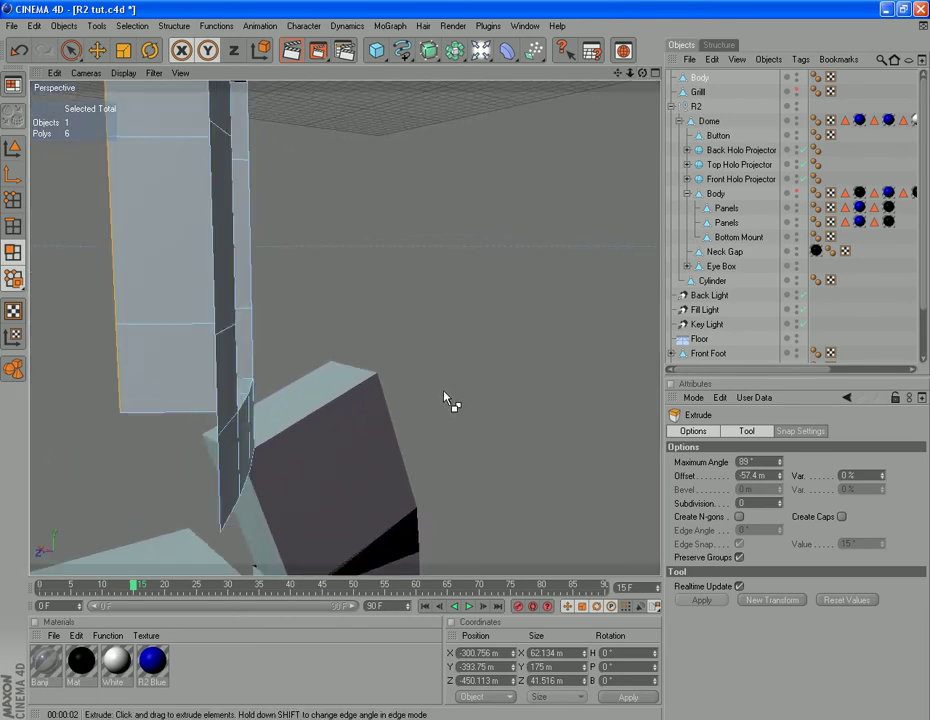
drag(621, 74, 812, 75)
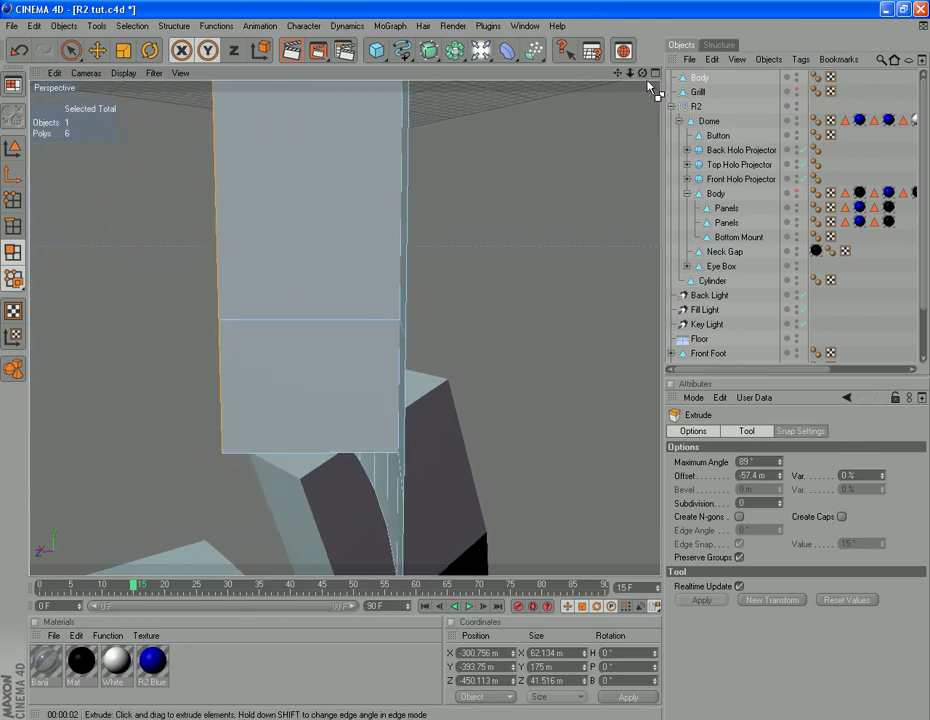
drag(644, 76, 331, 77)
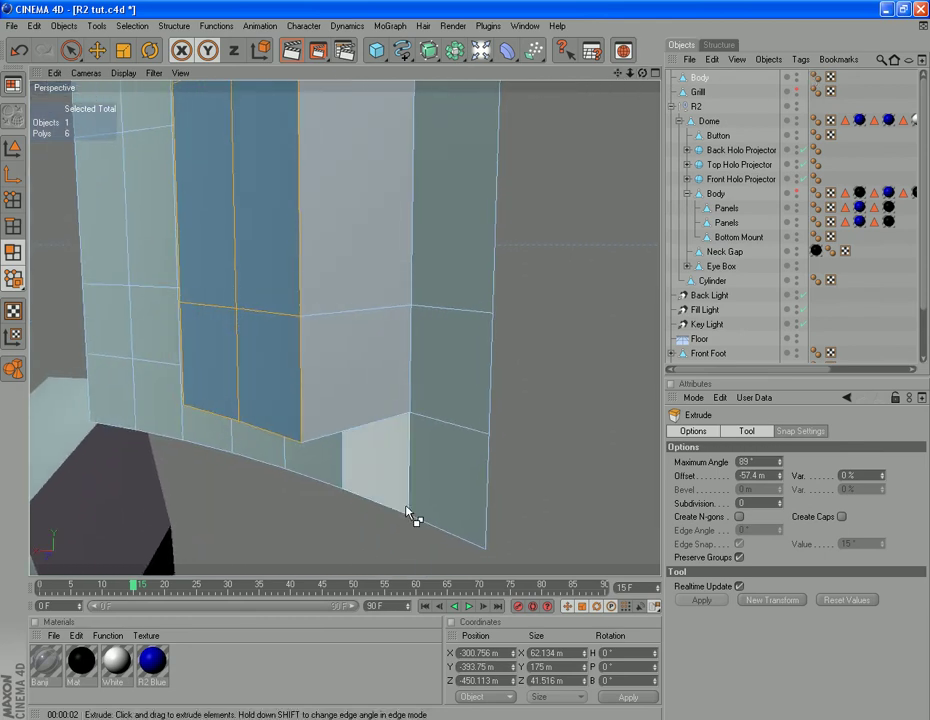
click(12, 200)
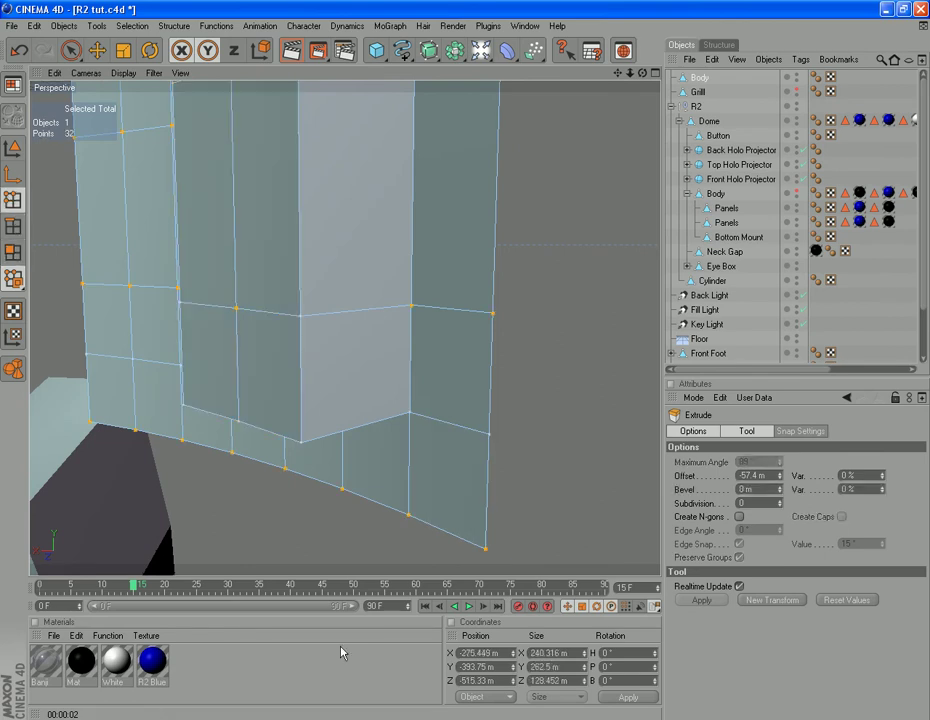
click(70, 50)
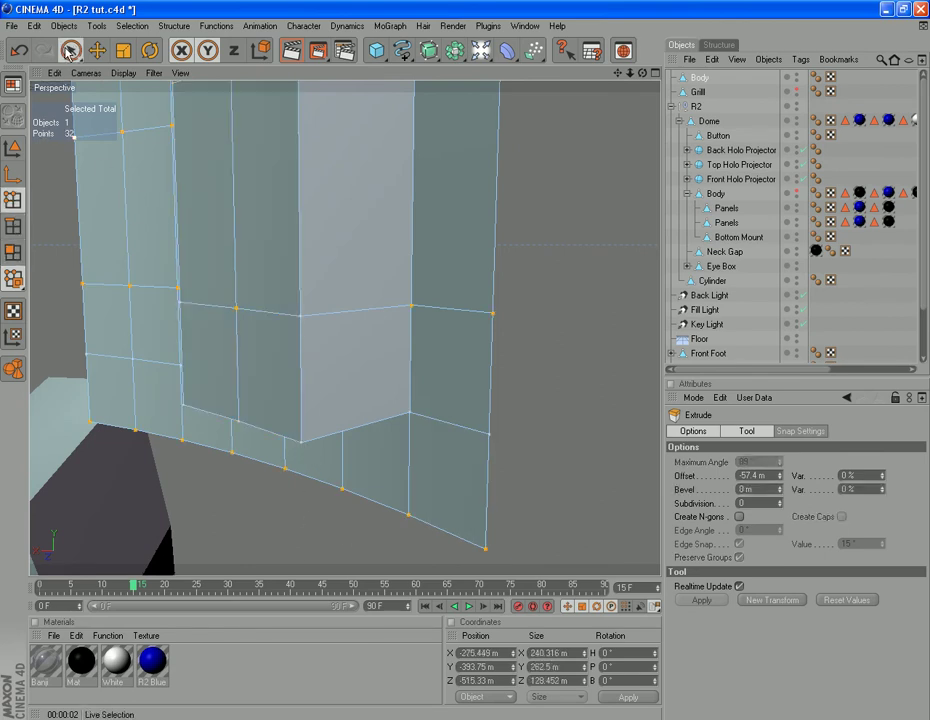
click(304, 443)
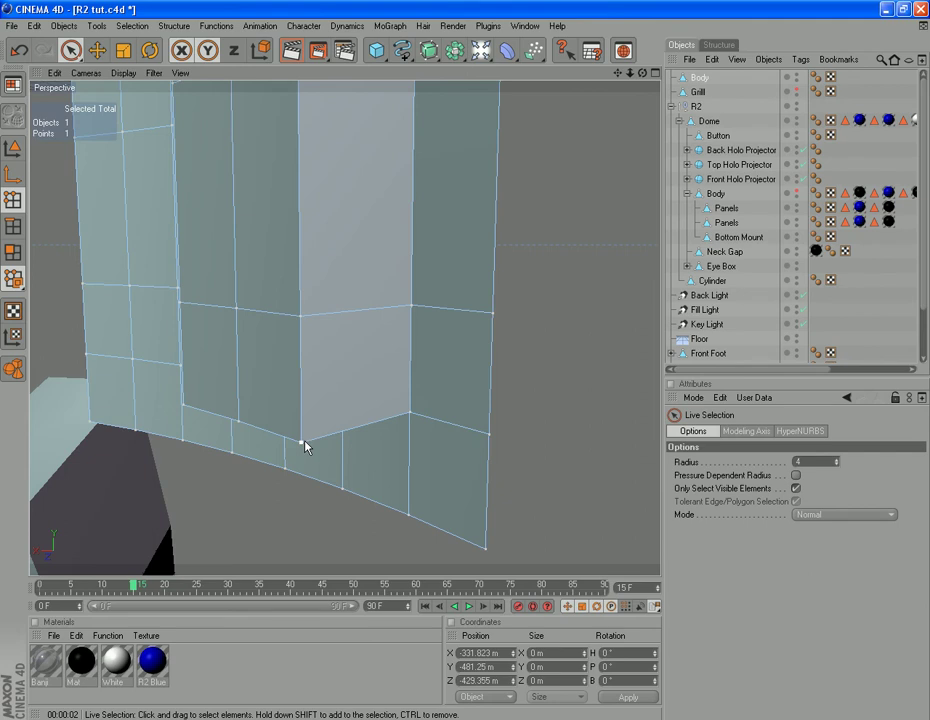
shift+click(410, 413)
right_click(408, 478)
click(446, 554)
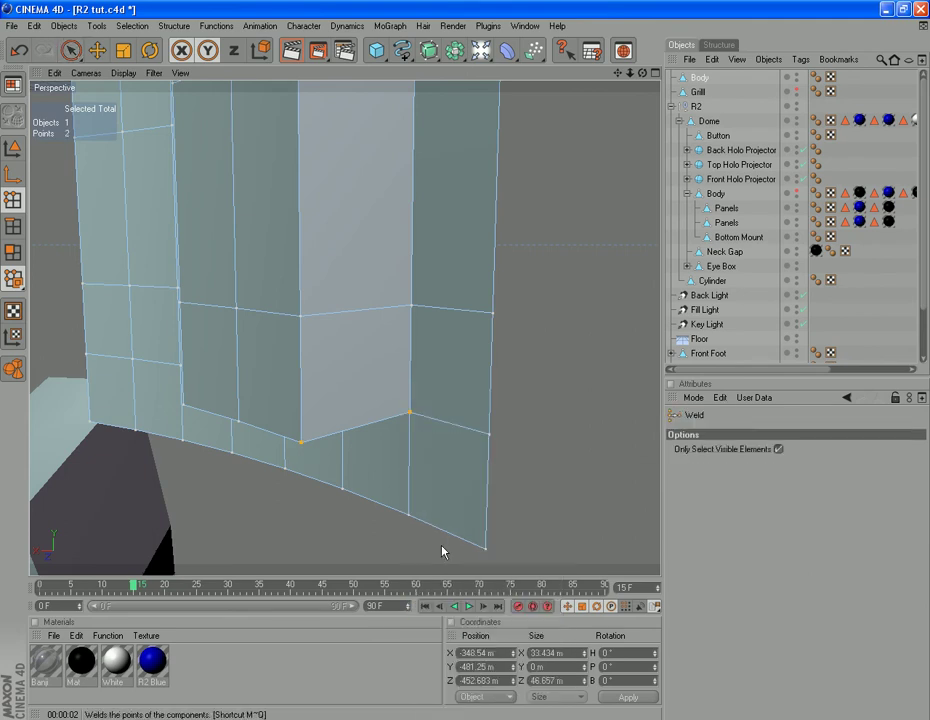
click(410, 413)
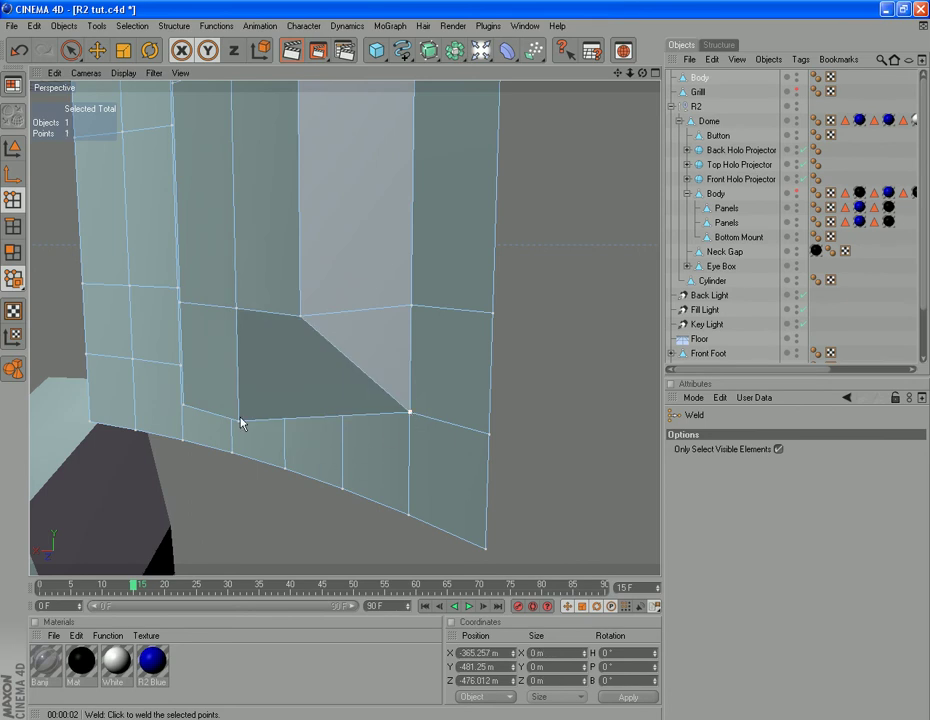
- Weld the middle point of the extrusion's bottom back edge to the middle point of the opening's bottom front edge
drag(641, 74, 265, 499)
click(71, 50)
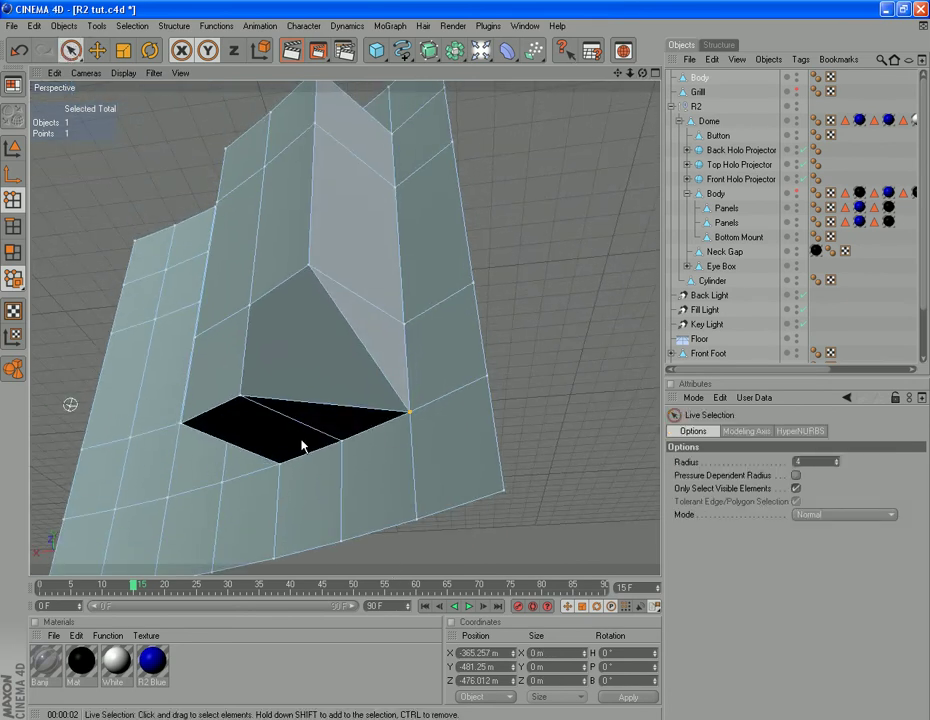
click(240, 397)
shift+click(341, 440)
right_click(374, 466)
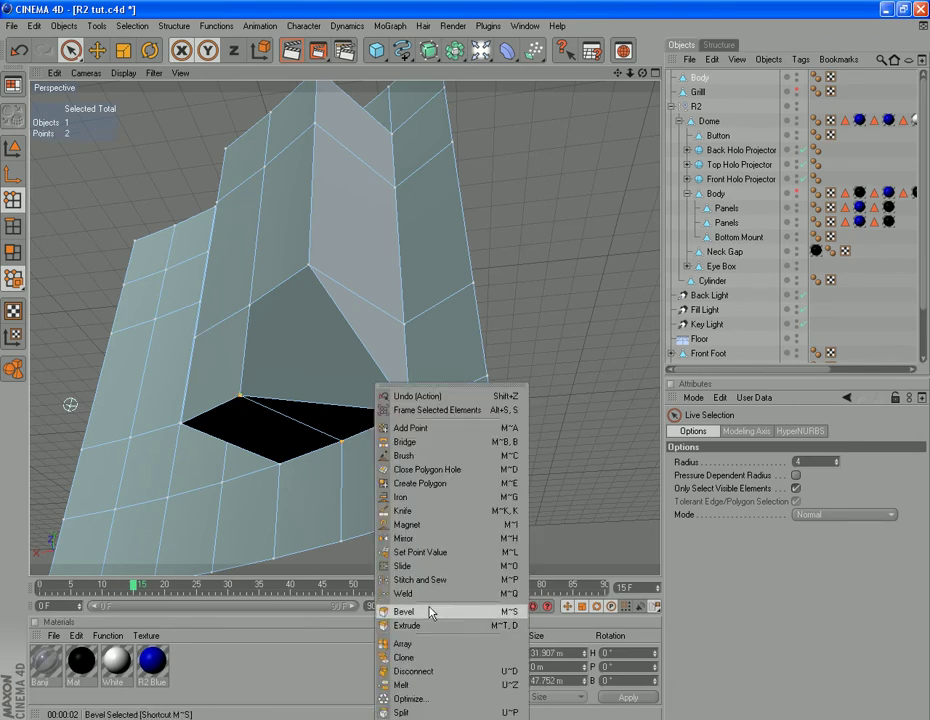
click(403, 593)
click(342, 446)
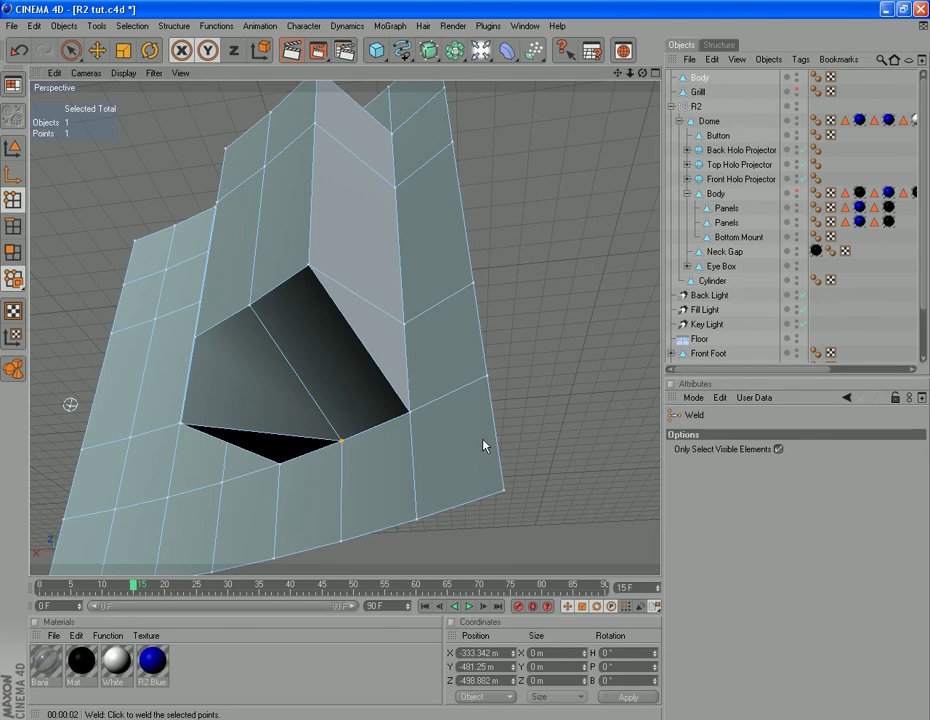
- Weld the extrusion's bottom back corner on the grille side to the matching front corner point of the opening
drag(643, 74, 61, 45)
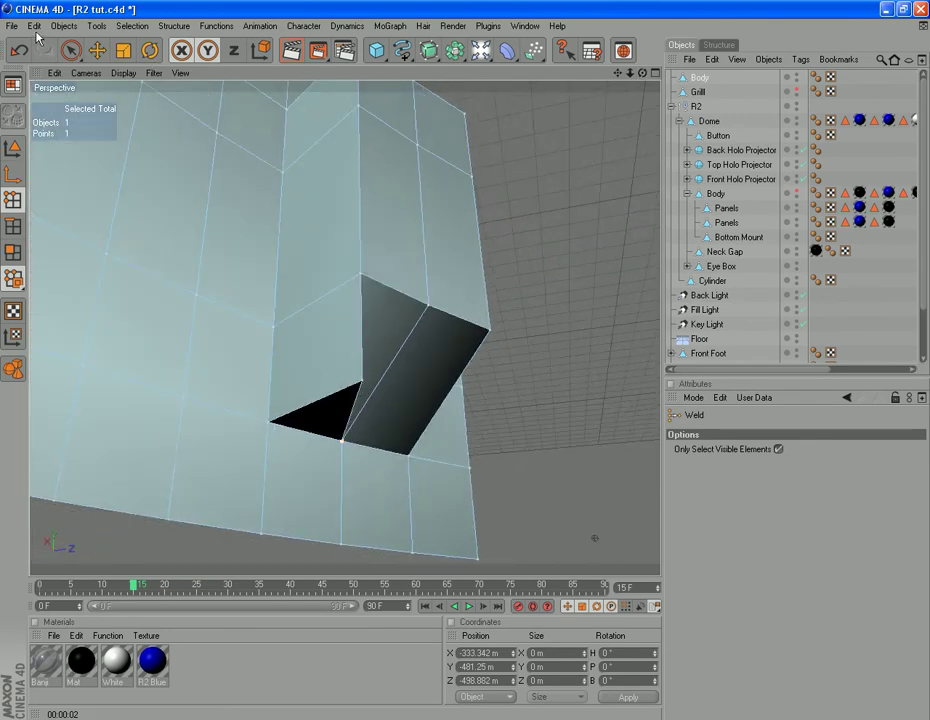
click(70, 50)
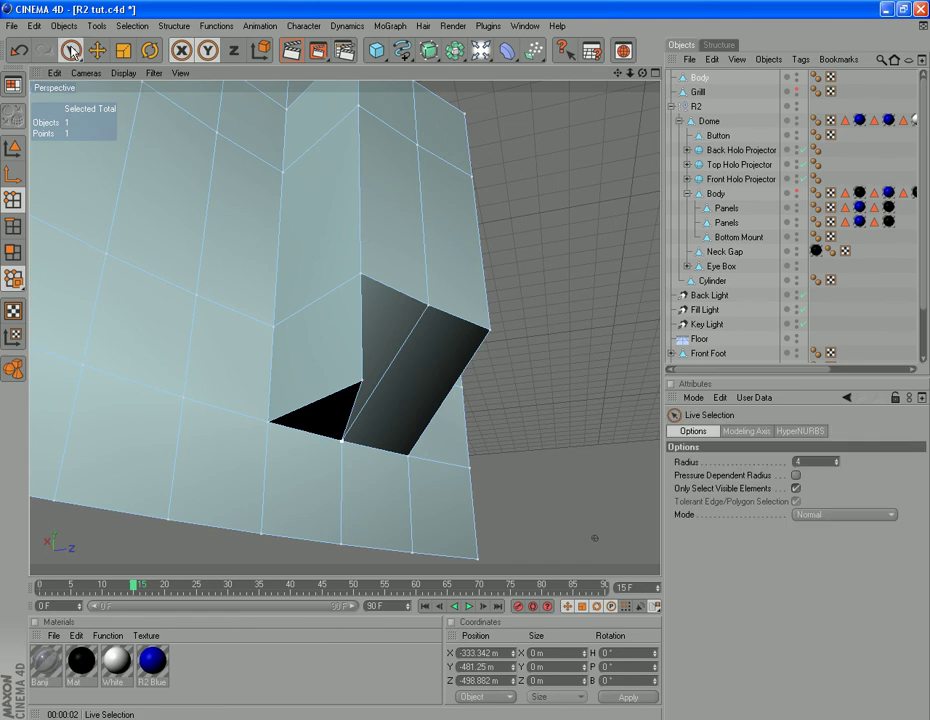
click(360, 384)
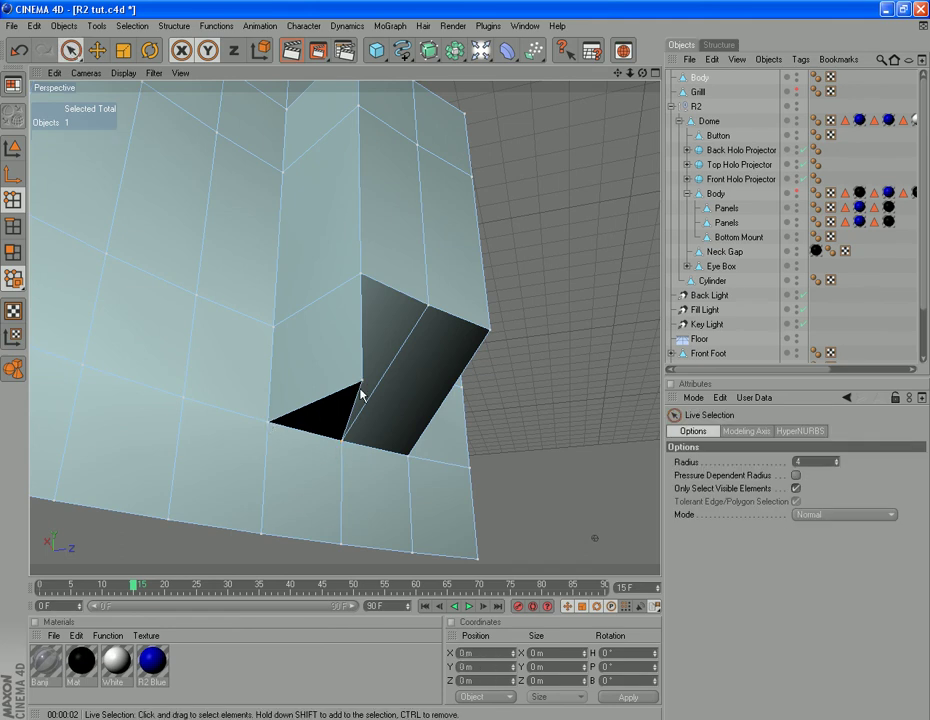
click(362, 384)
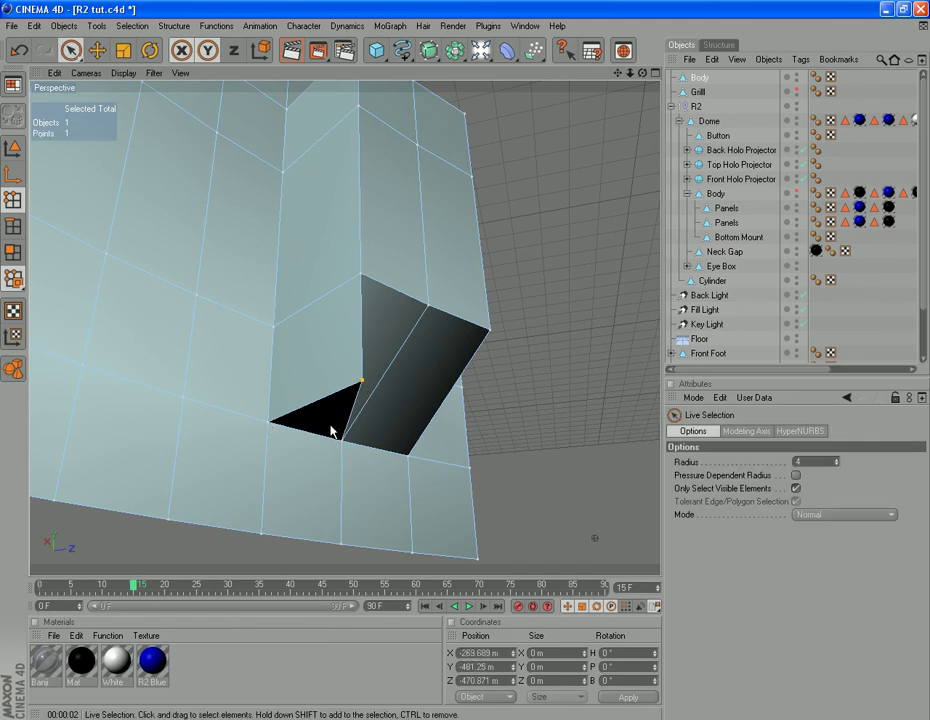
shift+click(270, 423)
right_click(278, 426)
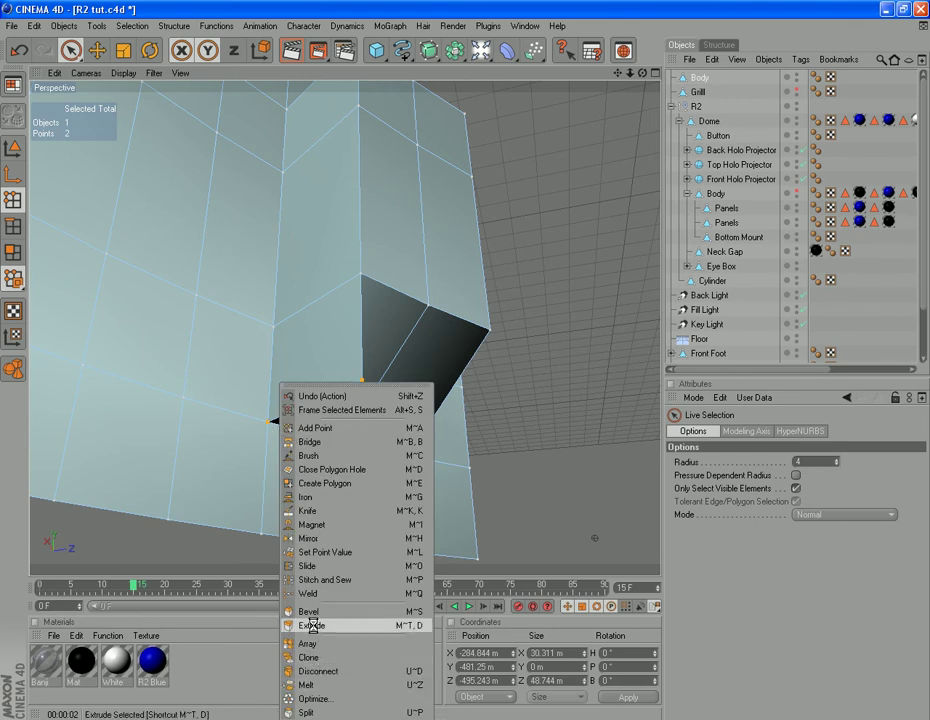
click(305, 593)
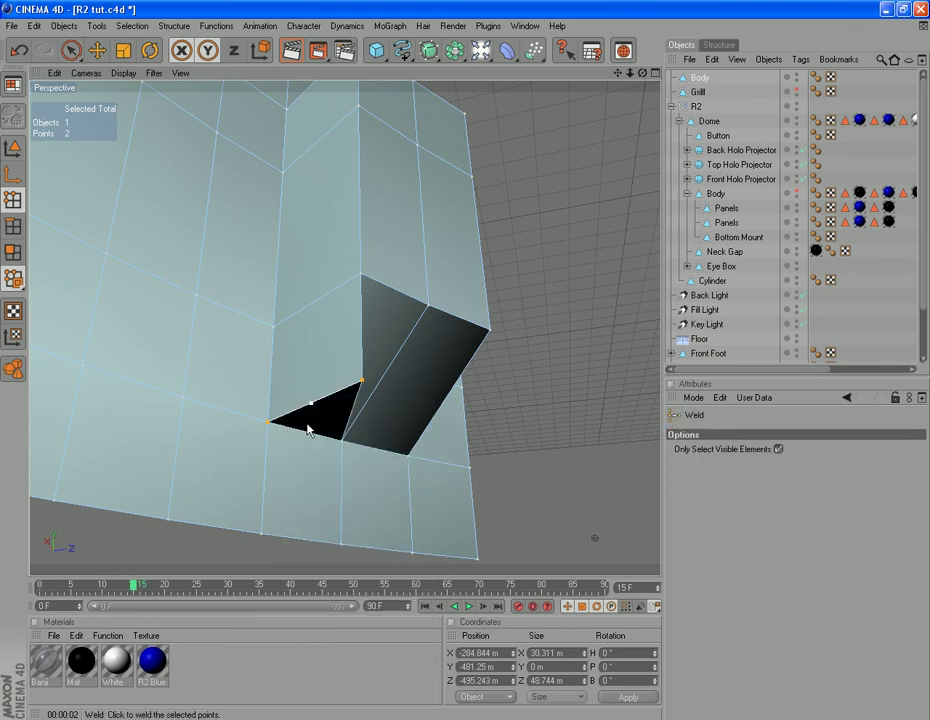
click(270, 424)
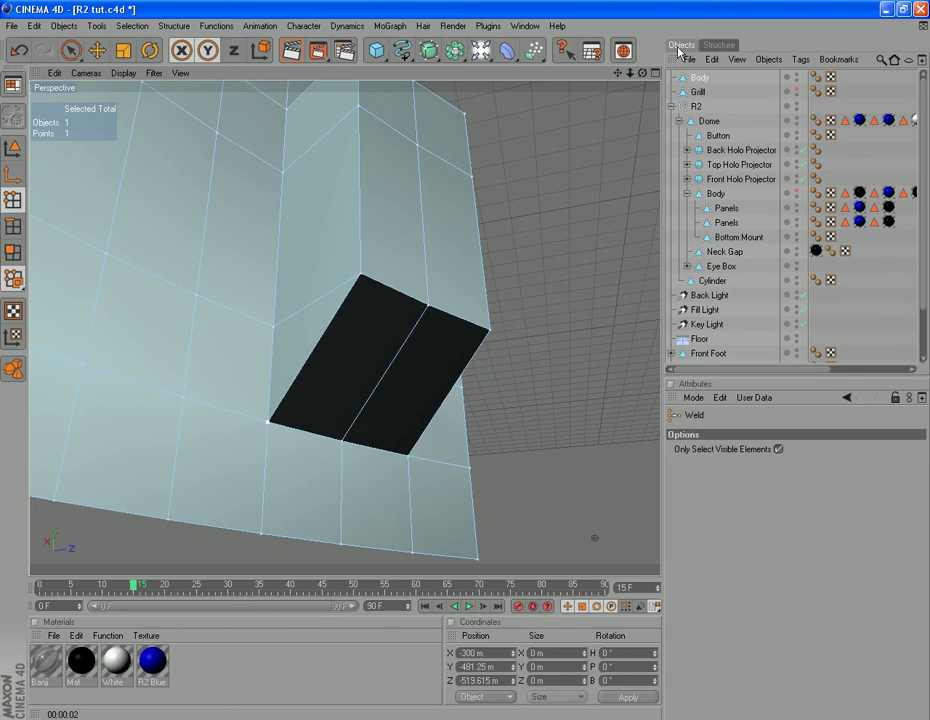
- Weld the grille-side point at the foot of the recess's back wall onto the point directly above it
drag(643, 73, 254, 57)
drag(645, 82, 127, 34)
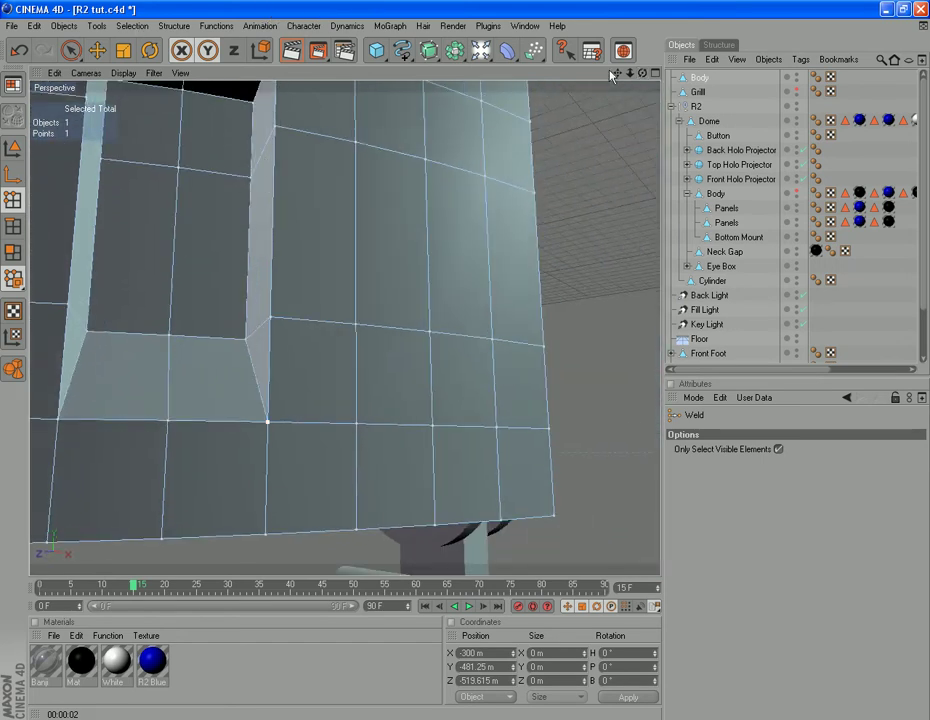
drag(642, 73, 520, 75)
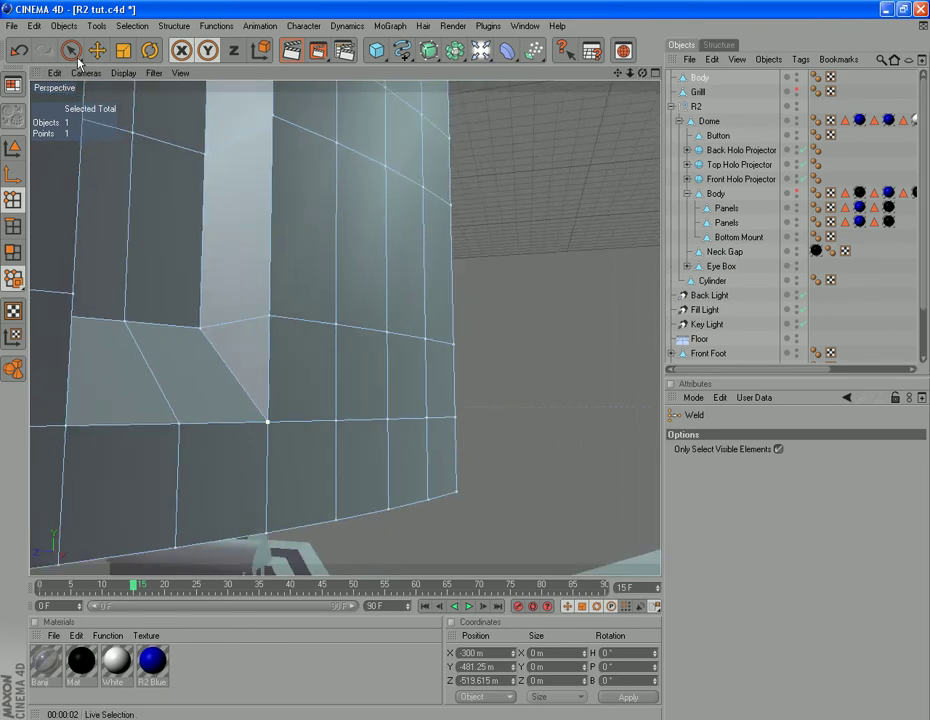
key(space)
click(200, 329)
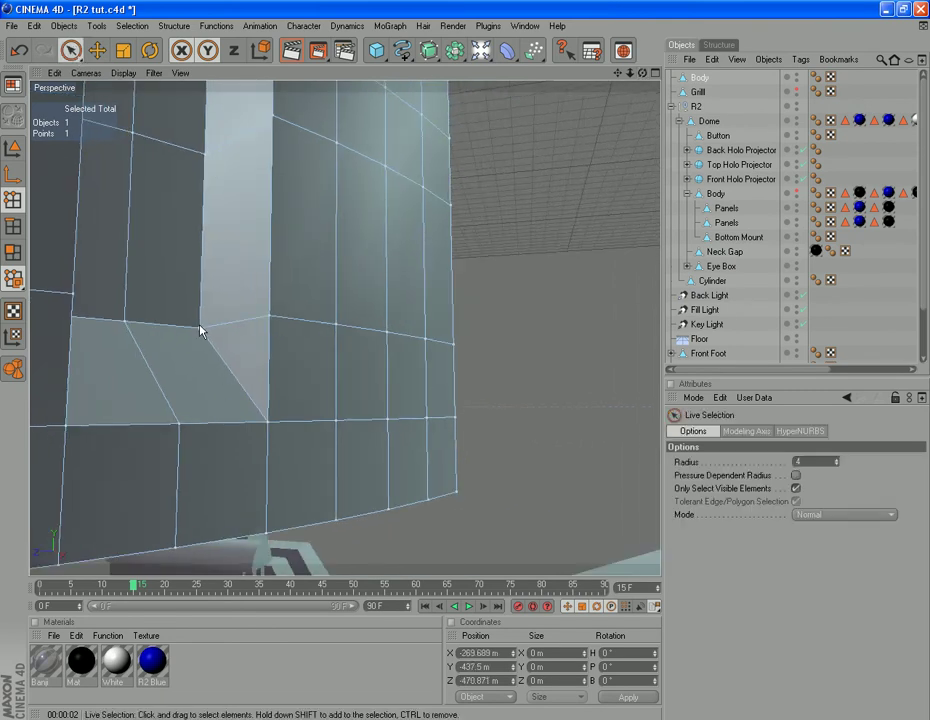
shift+click(205, 156)
right_click(203, 213)
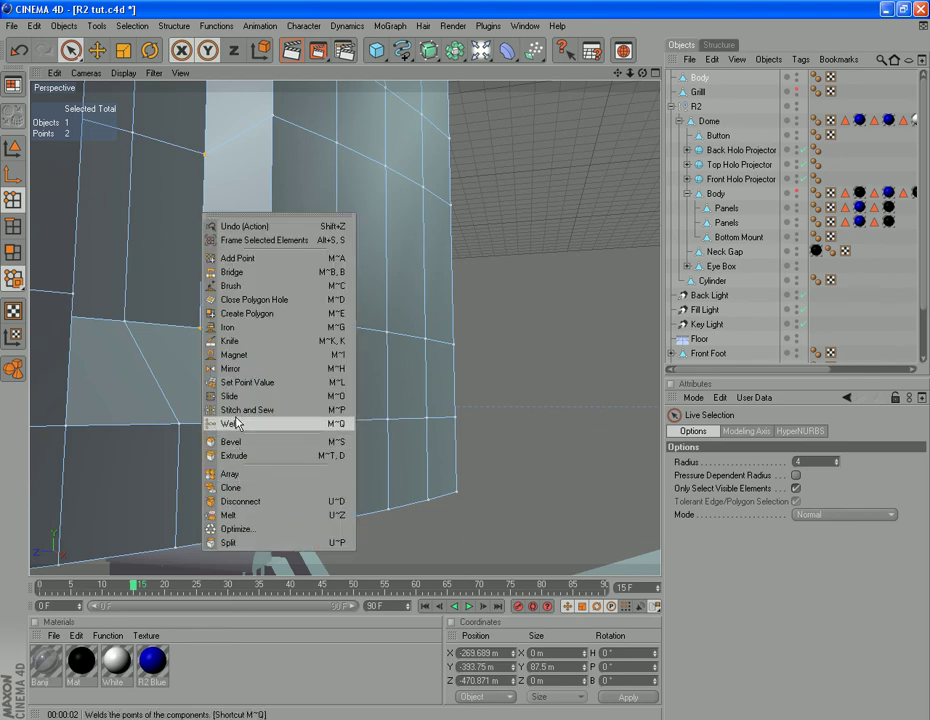
click(232, 423)
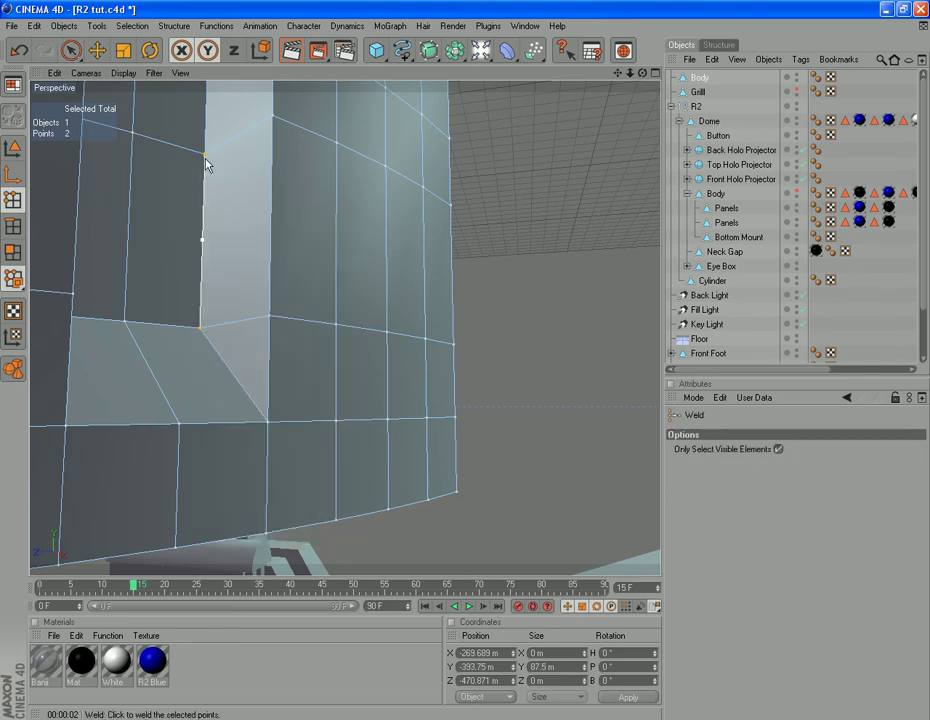
click(205, 157)
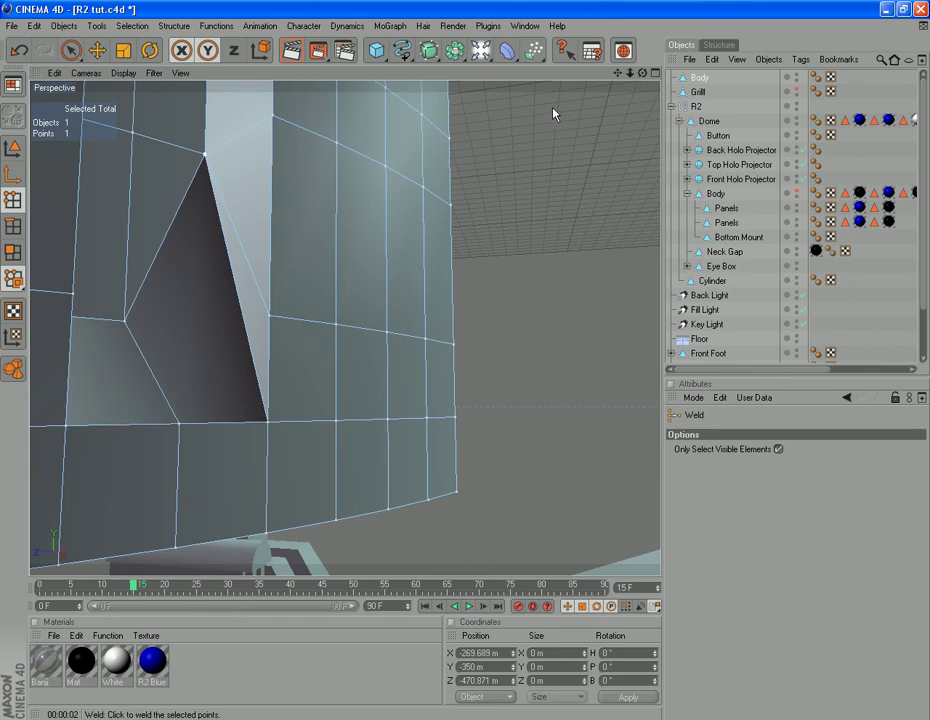
- Weld the middle point at the foot of the recess's back wall onto the point directly above it
drag(642, 73, 771, 75)
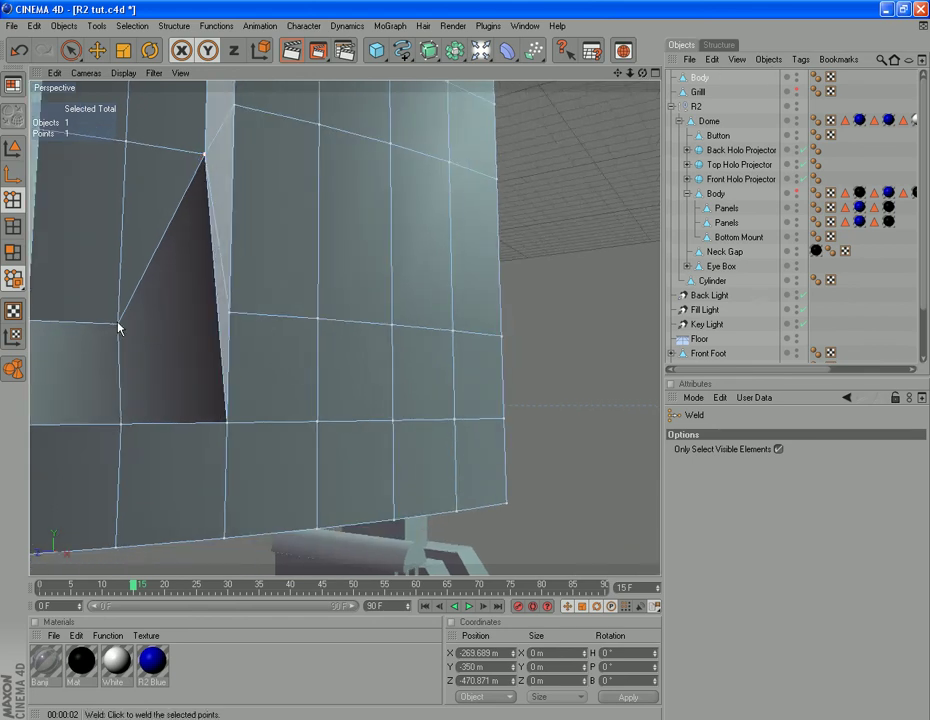
key(space)
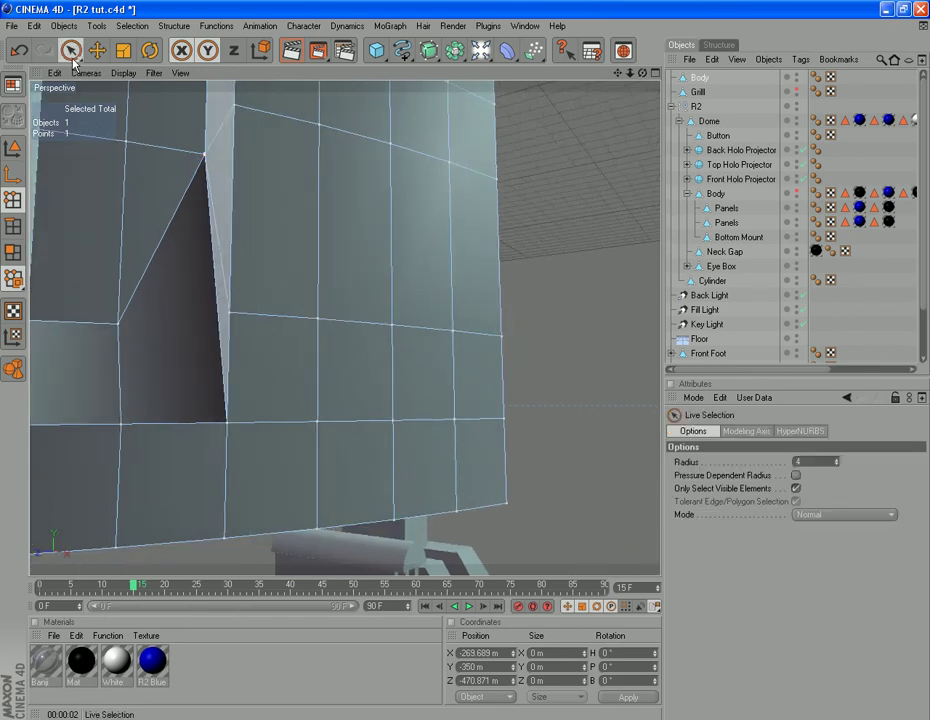
click(118, 325)
shift+click(126, 142)
right_click(137, 217)
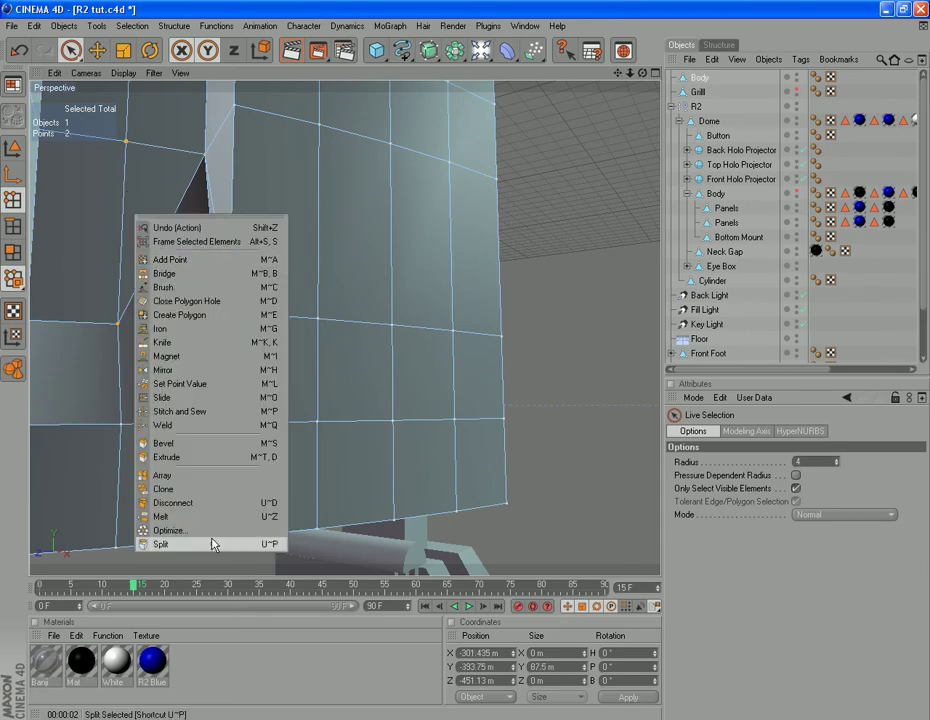
click(165, 425)
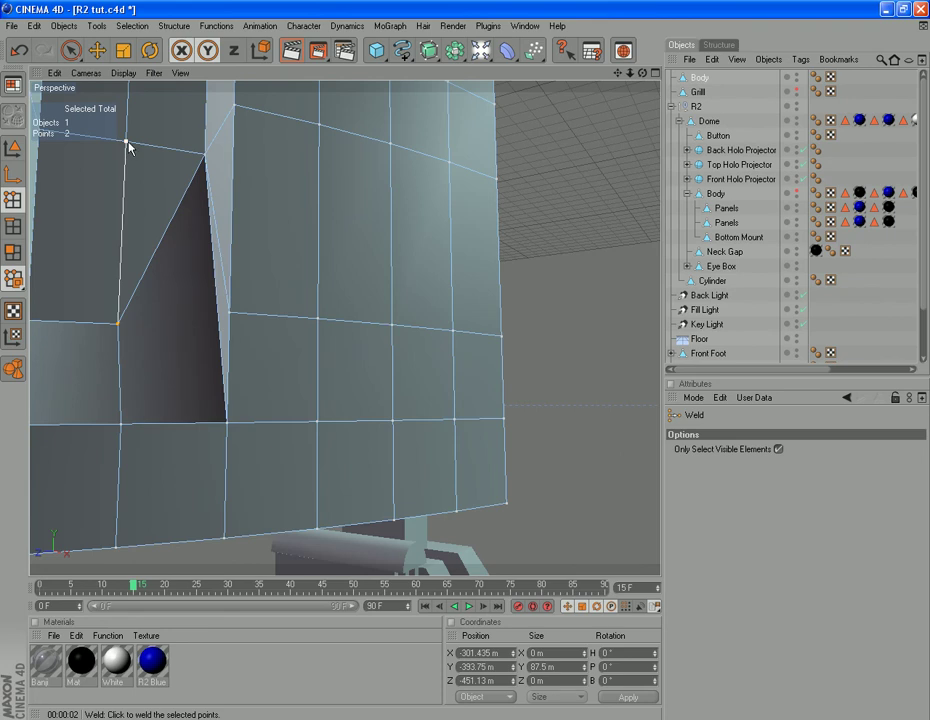
click(126, 145)
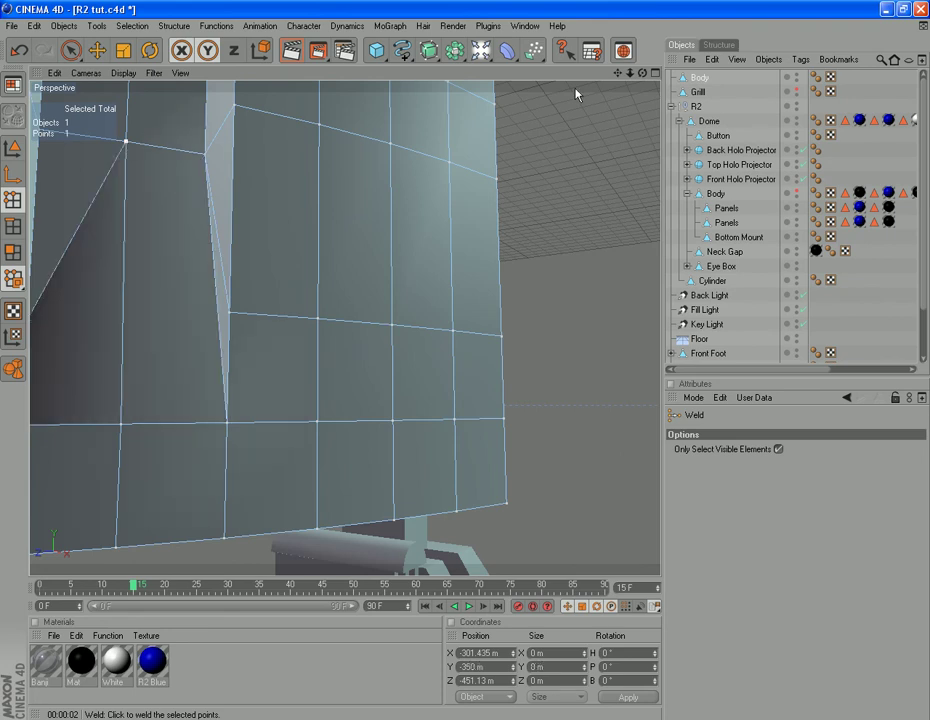
- Weld the remaining corner point at the foot of the recess's back wall, on the side away from the grille, onto the point directly above it
drag(616, 73, 882, 83)
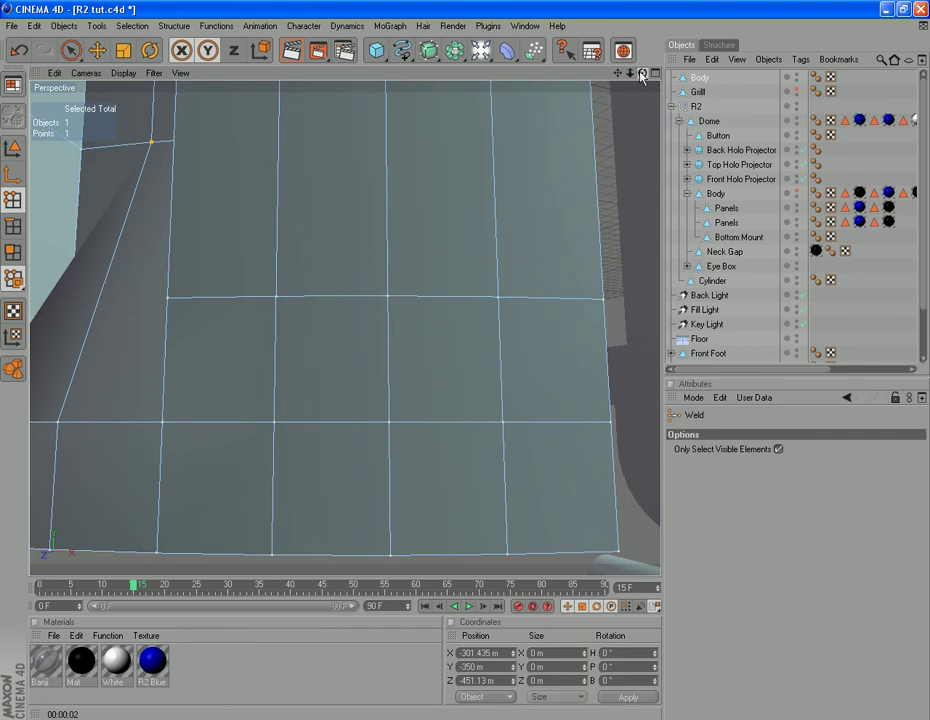
drag(643, 74, 732, 76)
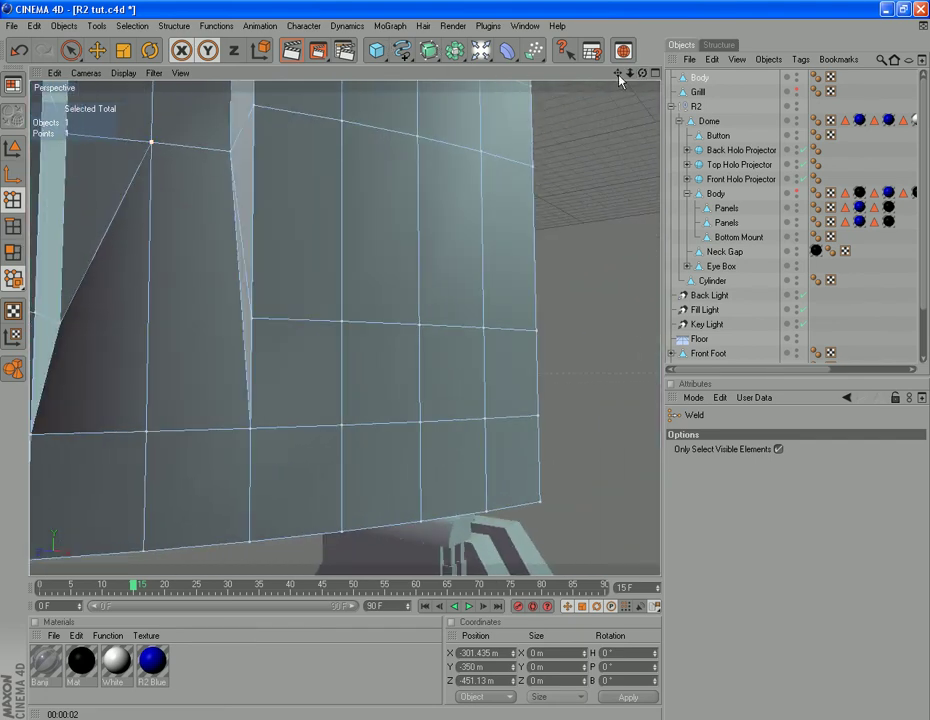
drag(643, 74, 251, 76)
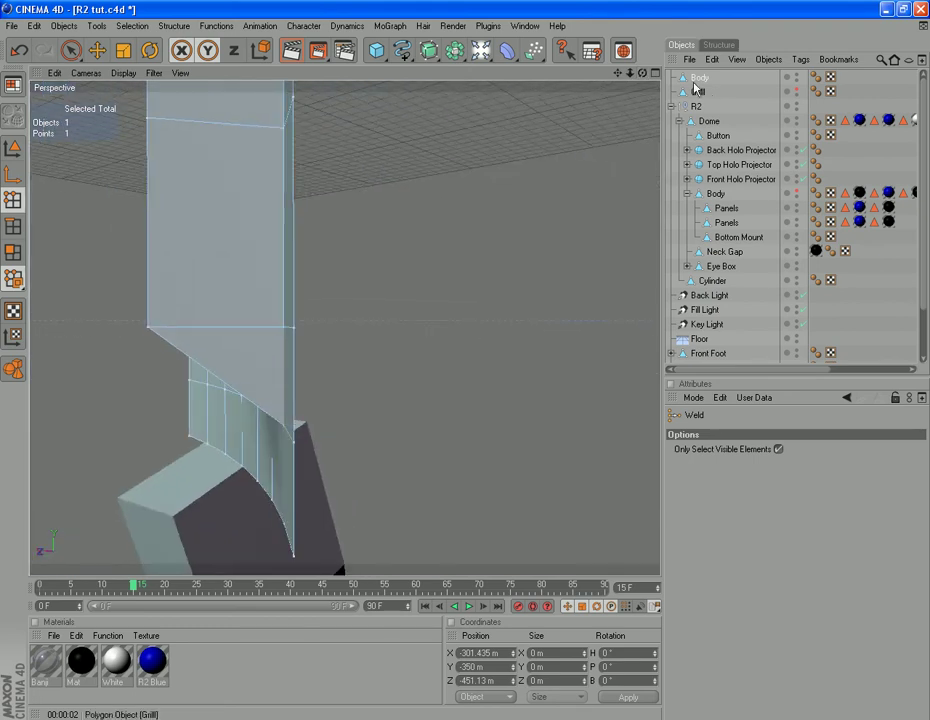
drag(643, 74, 257, 65)
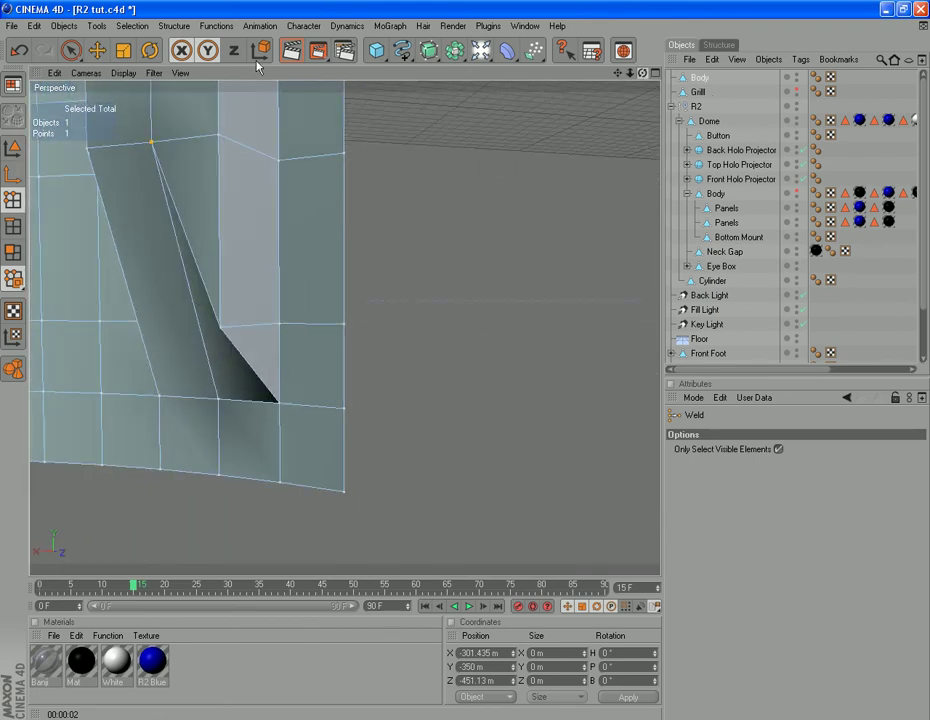
key(space)
click(220, 329)
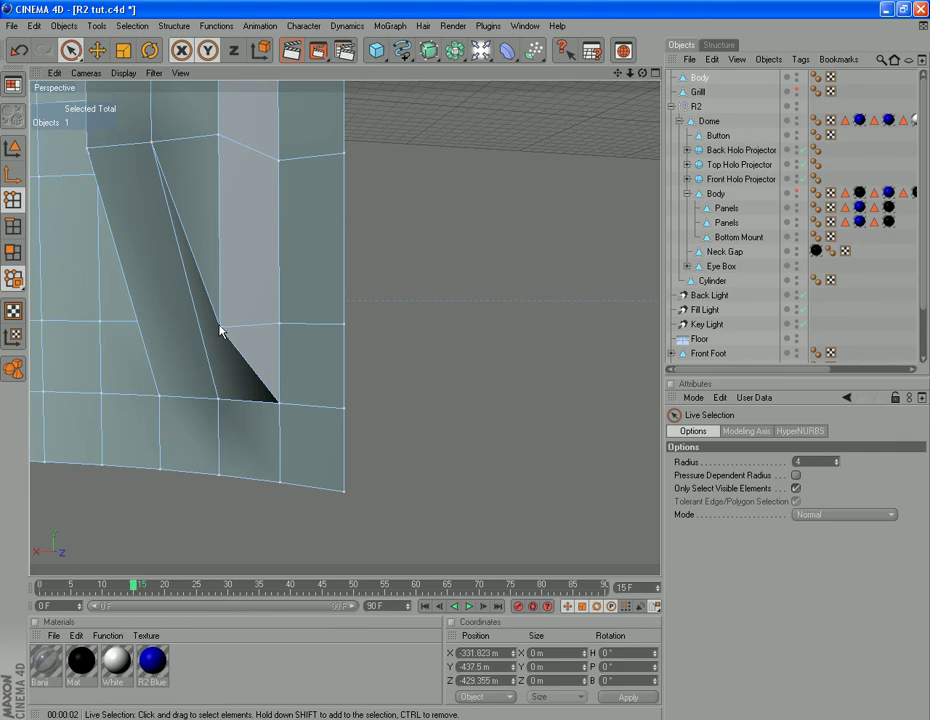
shift+click(218, 135)
right_click(222, 232)
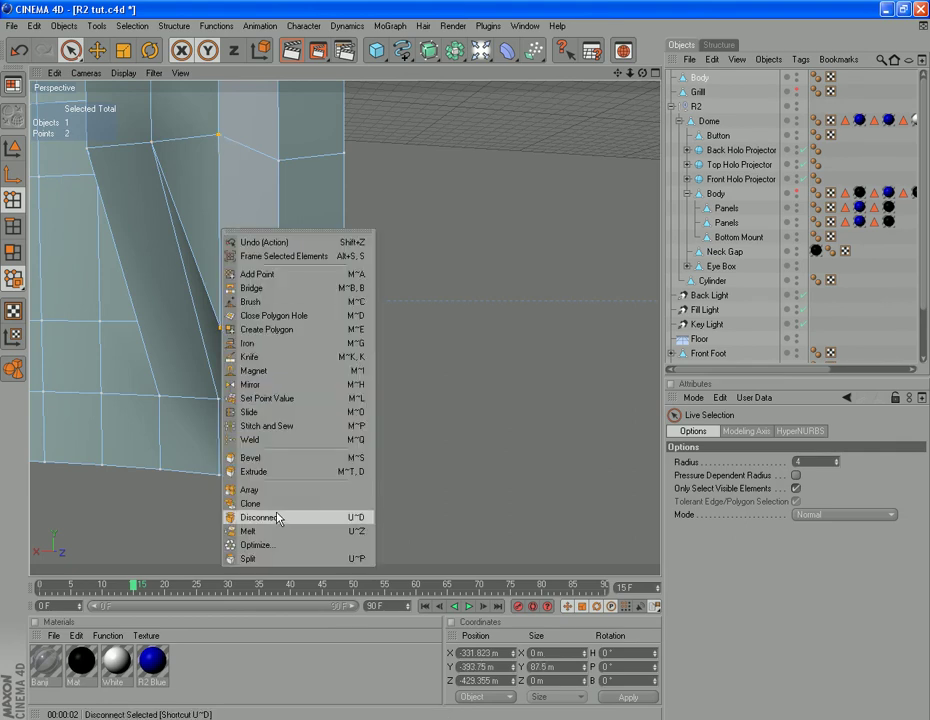
click(252, 439)
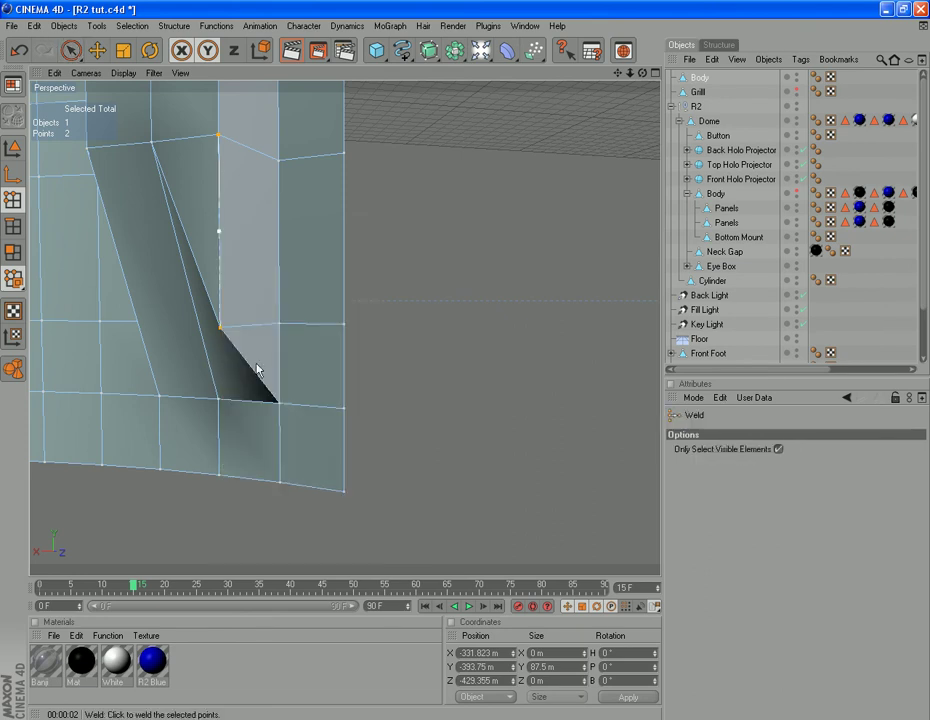
click(219, 140)
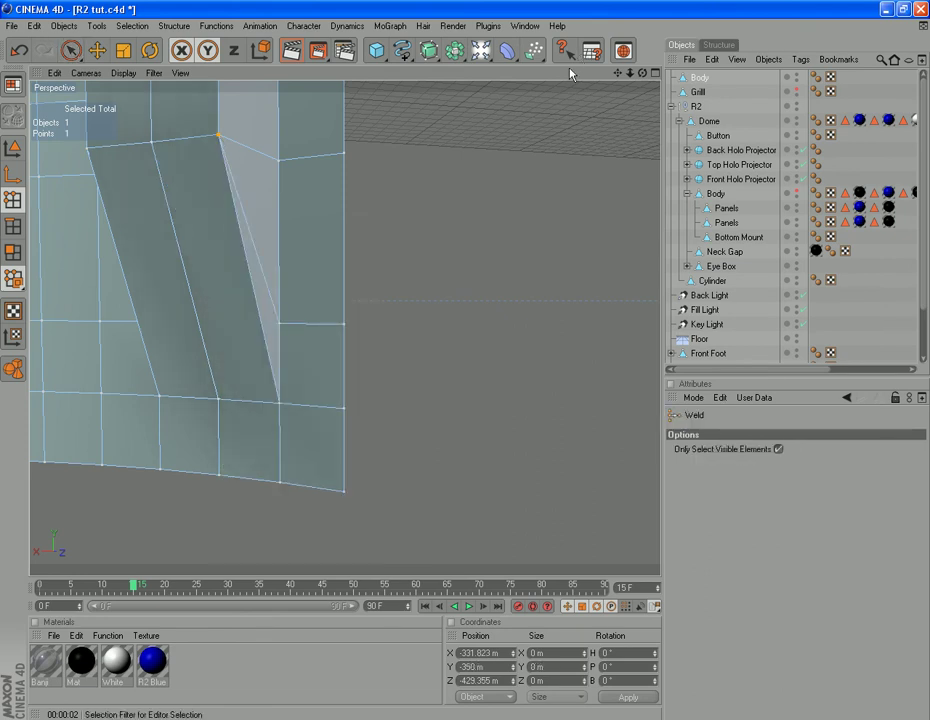
- Make the main Body object under Dome visible in the editor again behind the recessed panel
drag(643, 76, 841, 79)
drag(643, 73, 800, 91)
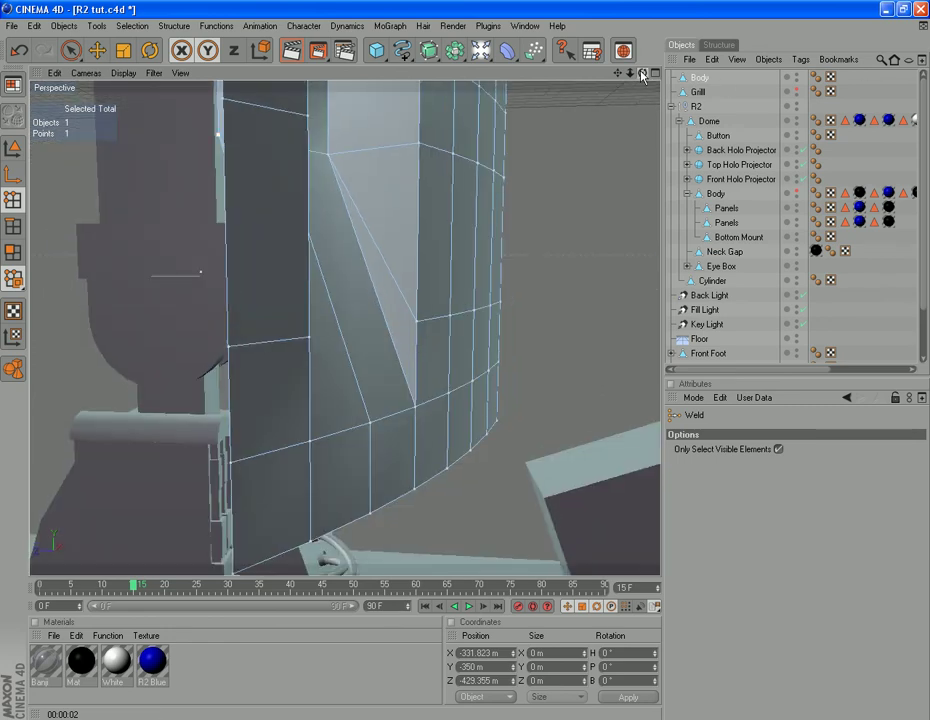
drag(643, 76, 760, 164)
scroll(452, 283, down, 3)
scroll(440, 231, up, 5)
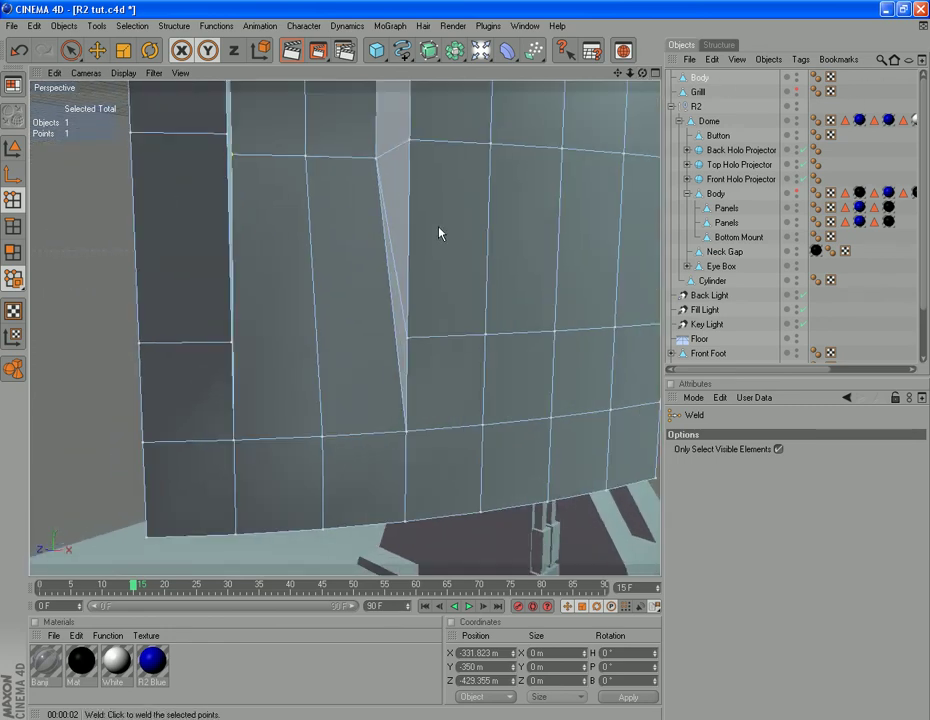
scroll(440, 232, down, 5)
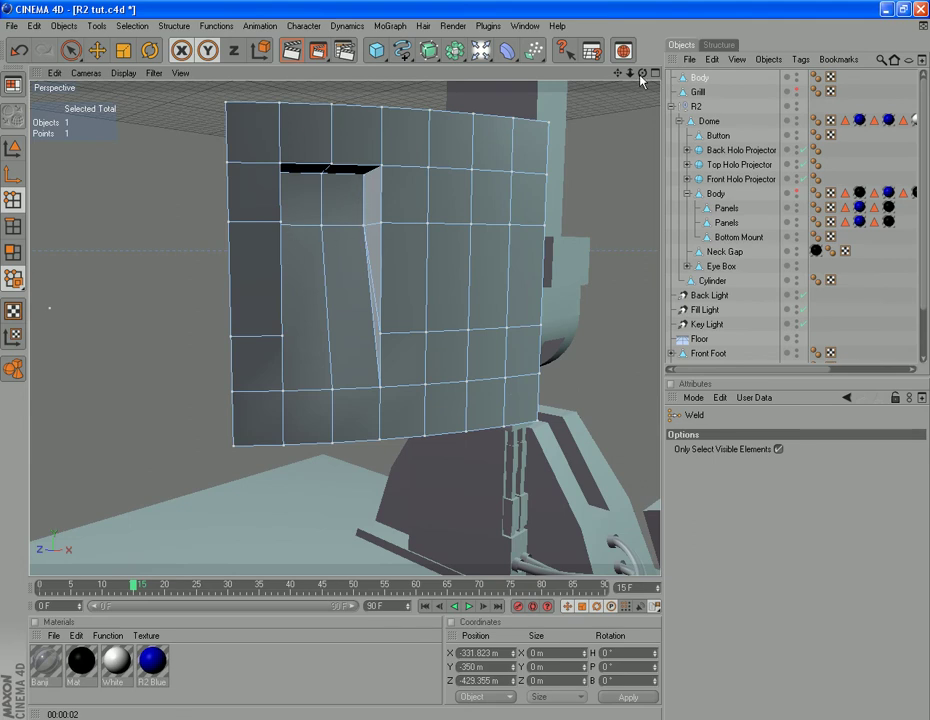
drag(640, 76, 629, 75)
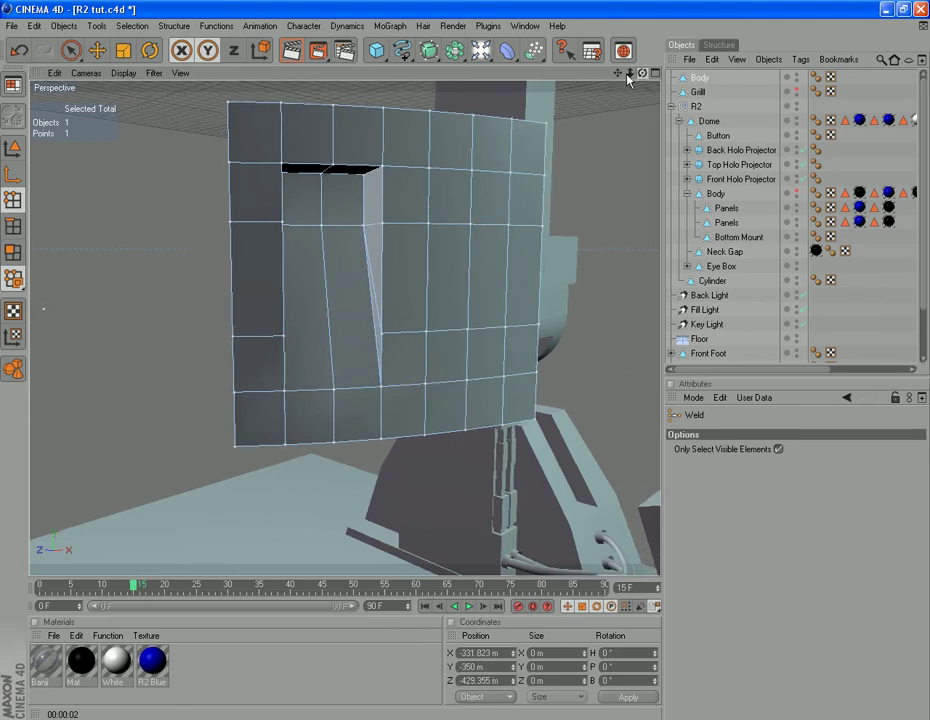
click(716, 195)
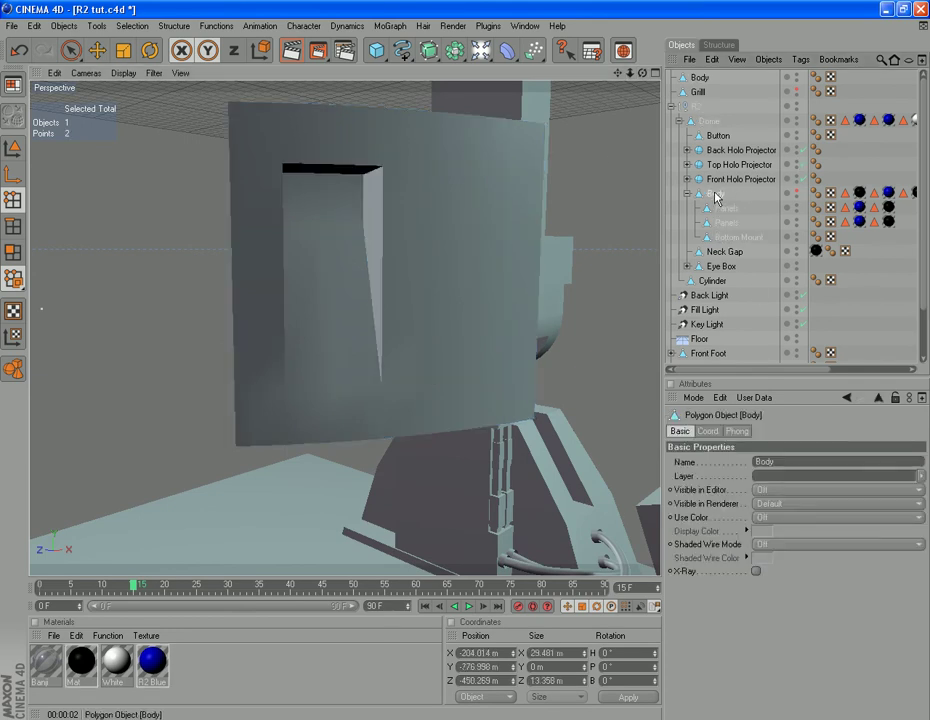
click(796, 192)
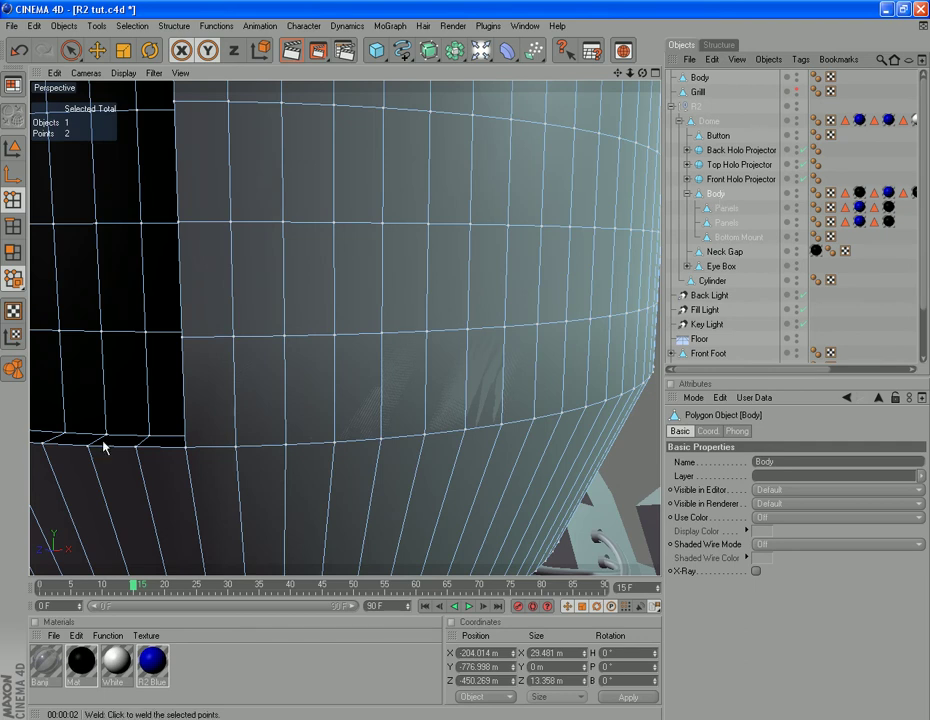
- Deselect the front-centre polygons on the main Body and delete the seven-by-three block that covers the new recessed panel beside the grille
click(13, 252)
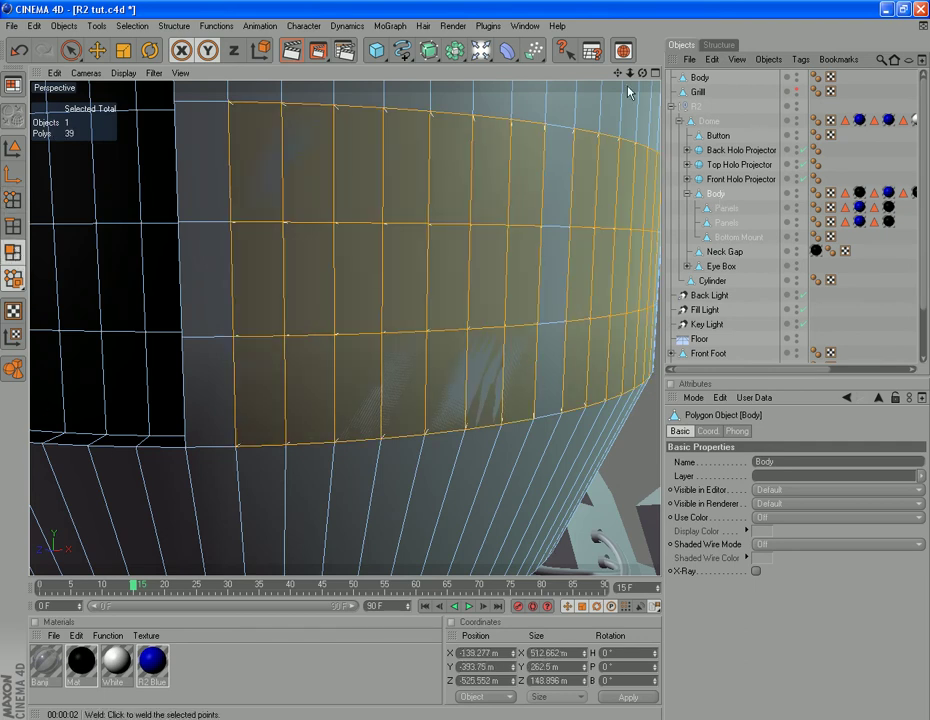
drag(617, 73, 436, 87)
alt+drag(529, 216, 527, 191)
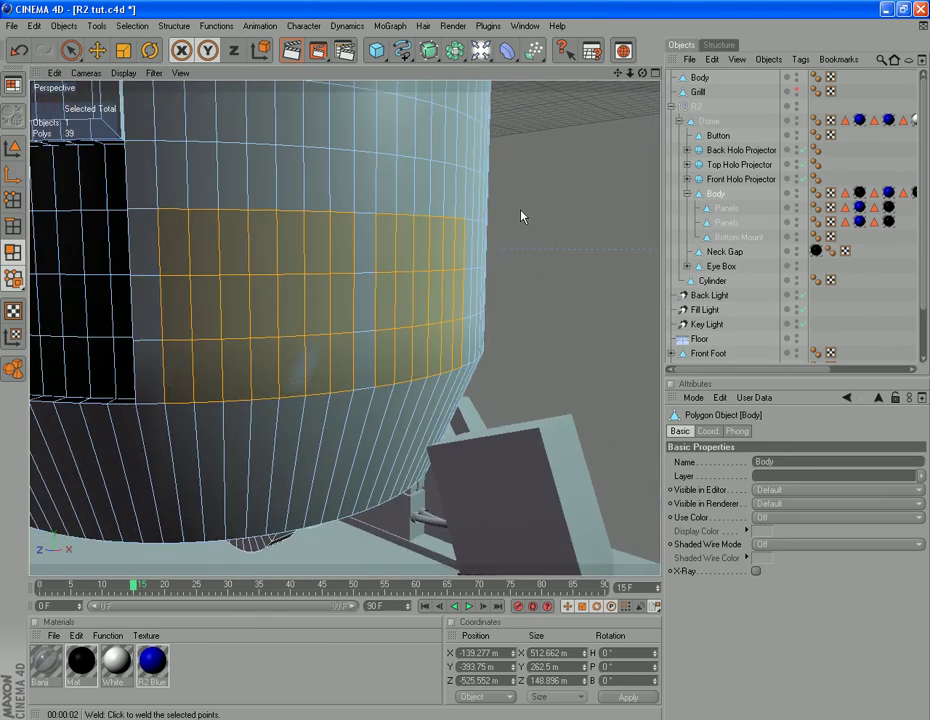
drag(643, 74, 867, 73)
click(70, 50)
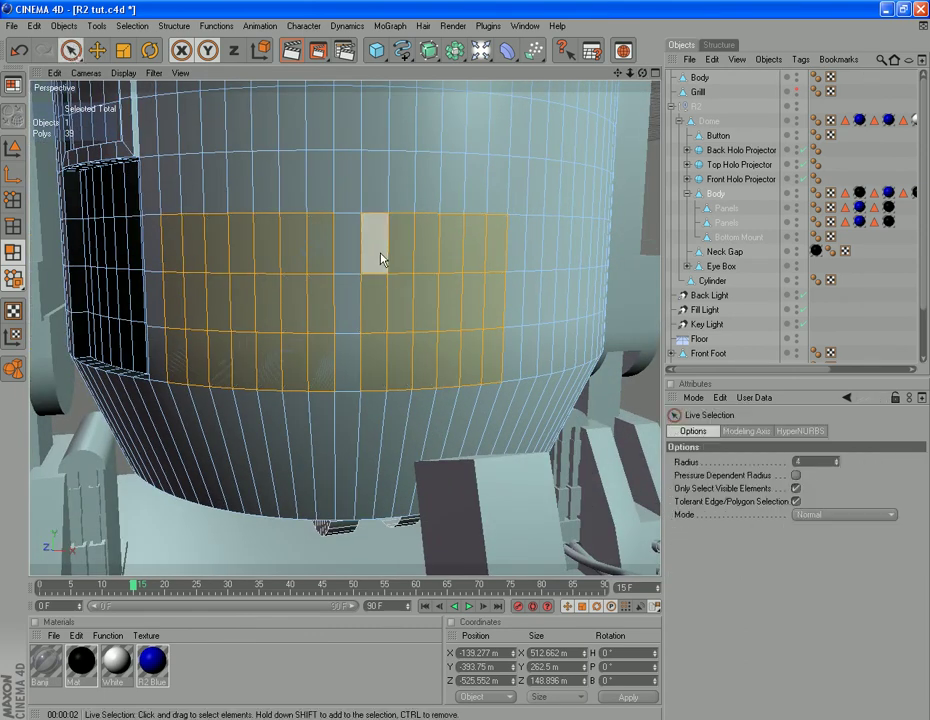
mouse_move(467, 258)
ctrl+mouse_down()
mouse_move(382, 316)
mouse_move(455, 313)
mouse_move(407, 349)
mouse_move(450, 357)
ctrl+mouse_up()
ctrl+drag(513, 355, 243, 338)
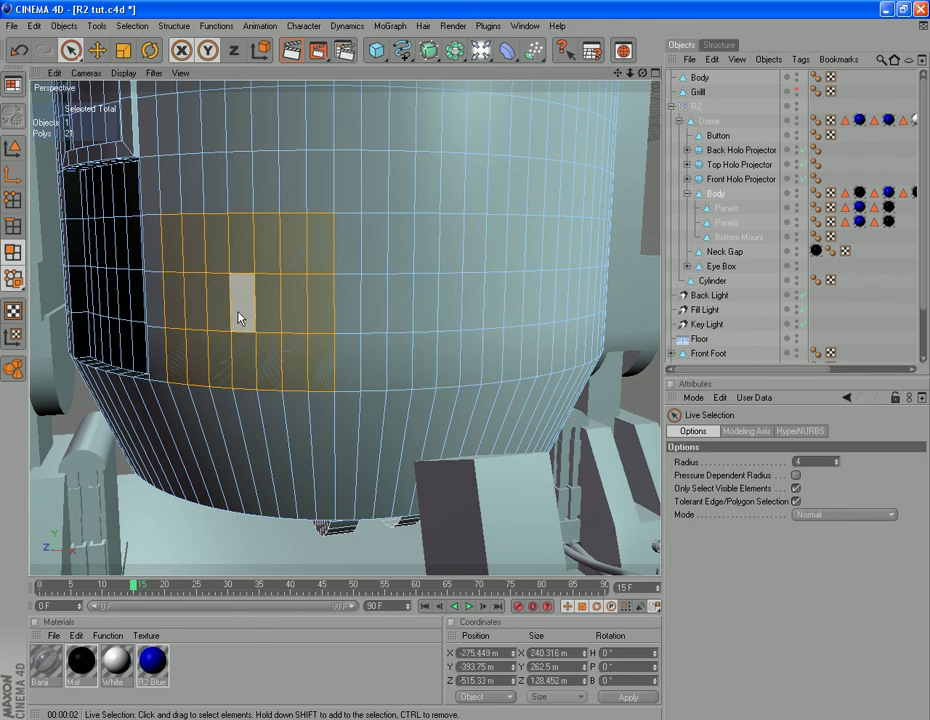
key(Delete)
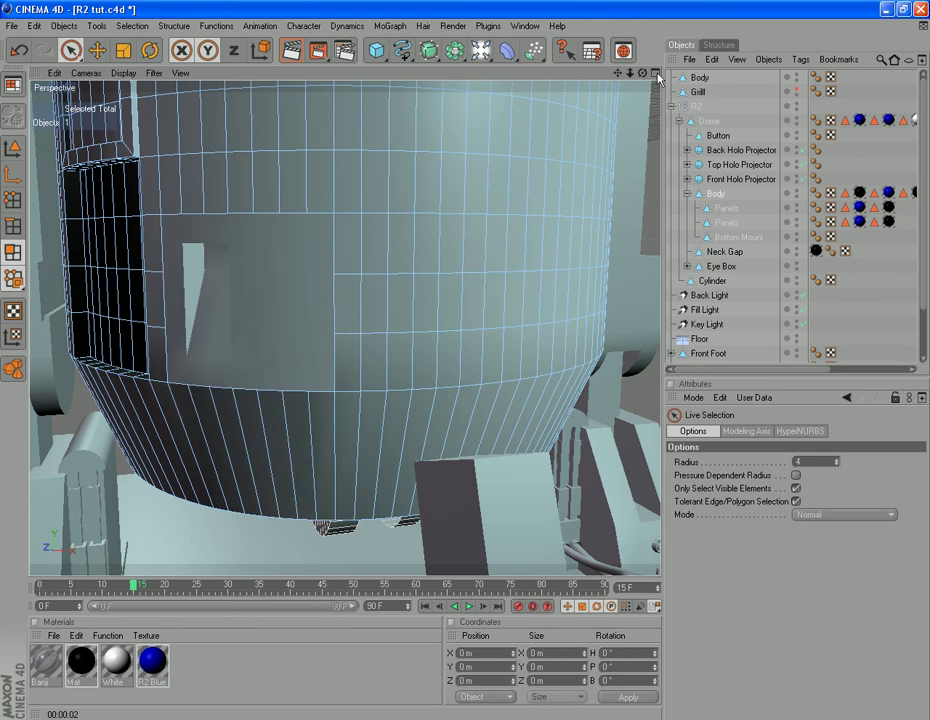
- Render the current view to check the recessed panel in the body beside the grille
drag(644, 74, 370, 80)
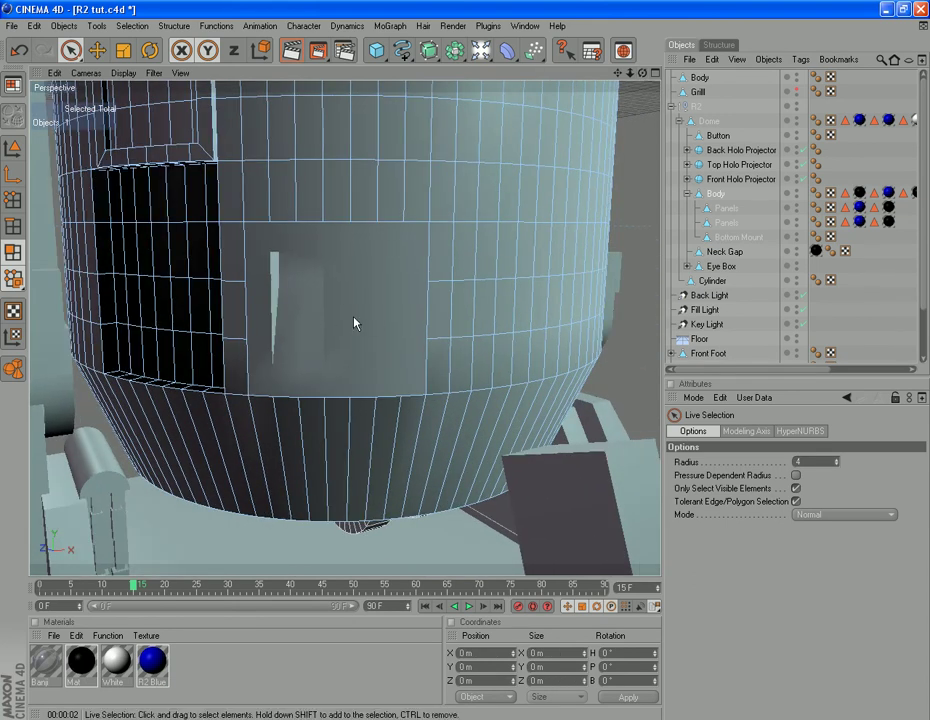
click(453, 26)
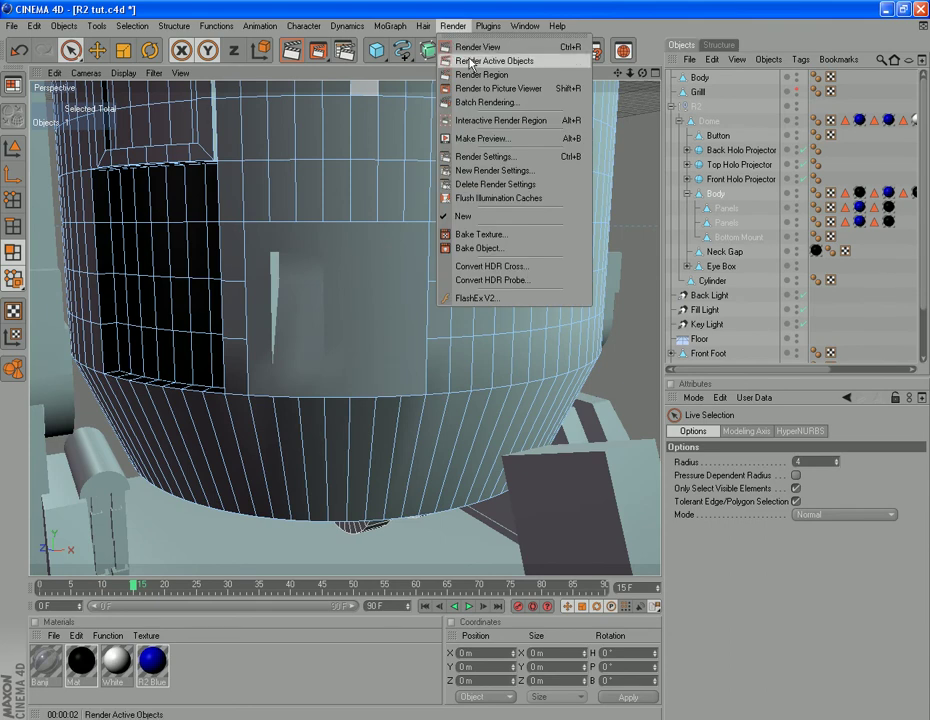
click(458, 47)
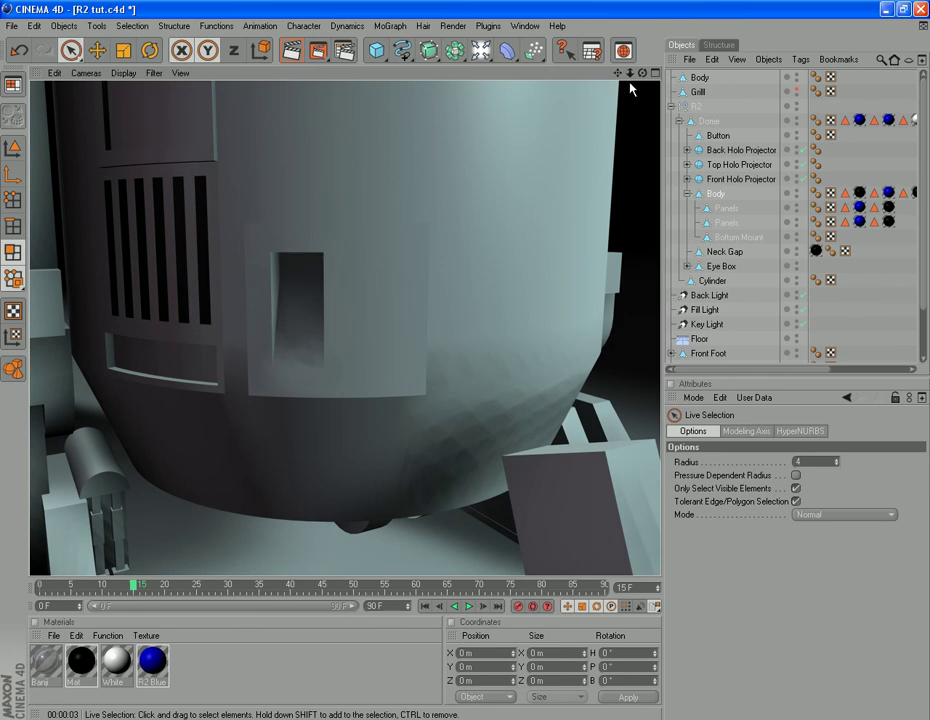
- Switch to the Front view with the main Body object selected and frame R2-D2's lower body and feet
drag(643, 76, 697, 77)
click(719, 194)
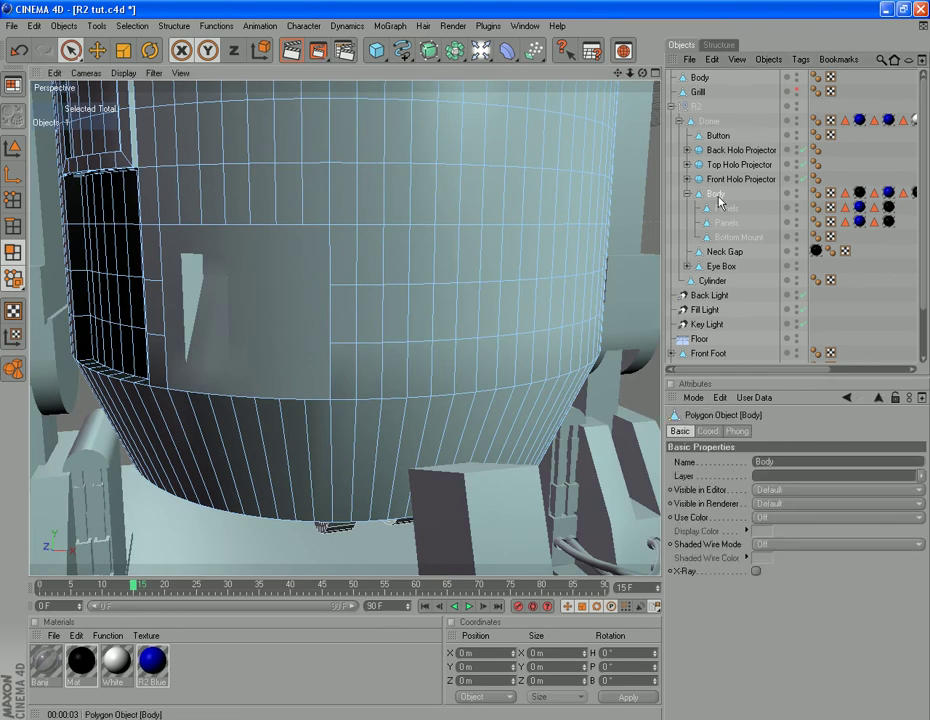
drag(643, 73, 862, 91)
scroll(517, 291, down, 8)
scroll(511, 288, up, 3)
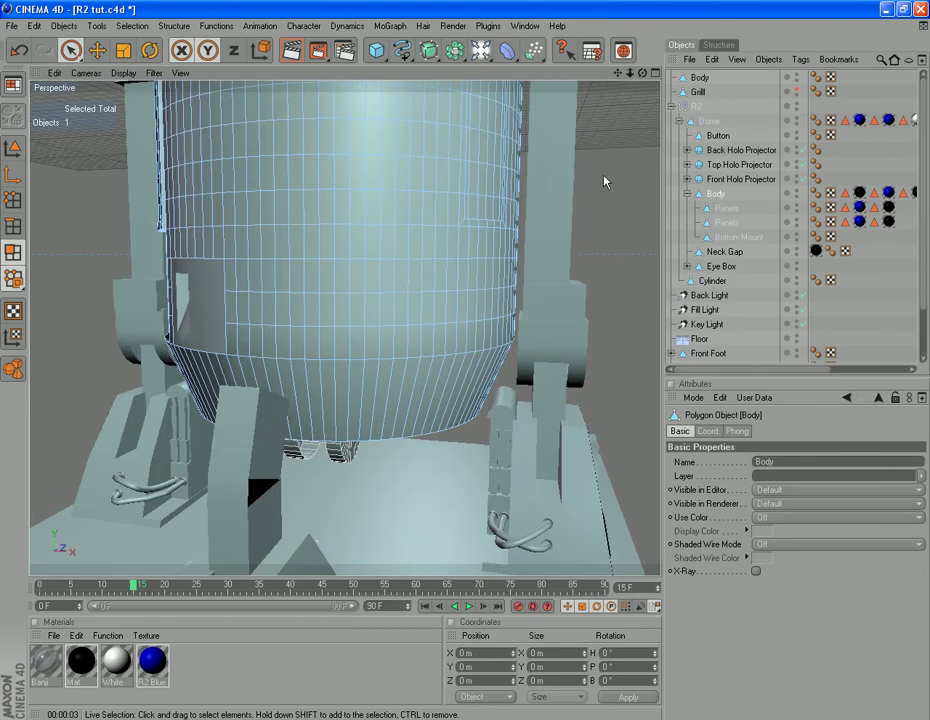
drag(642, 75, 490, 342)
click(73, 58)
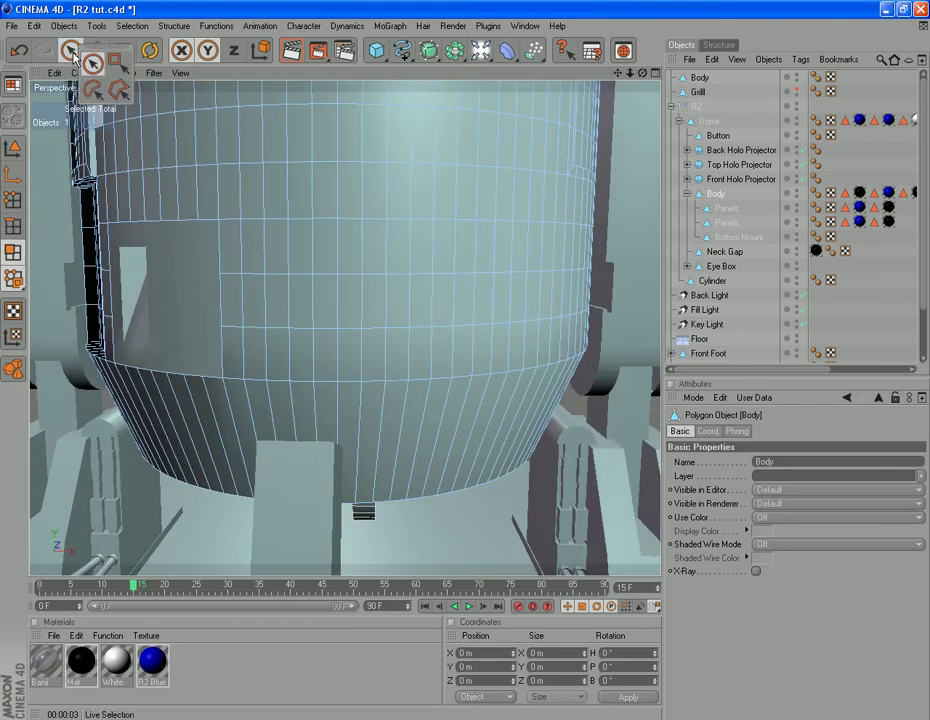
click(714, 199)
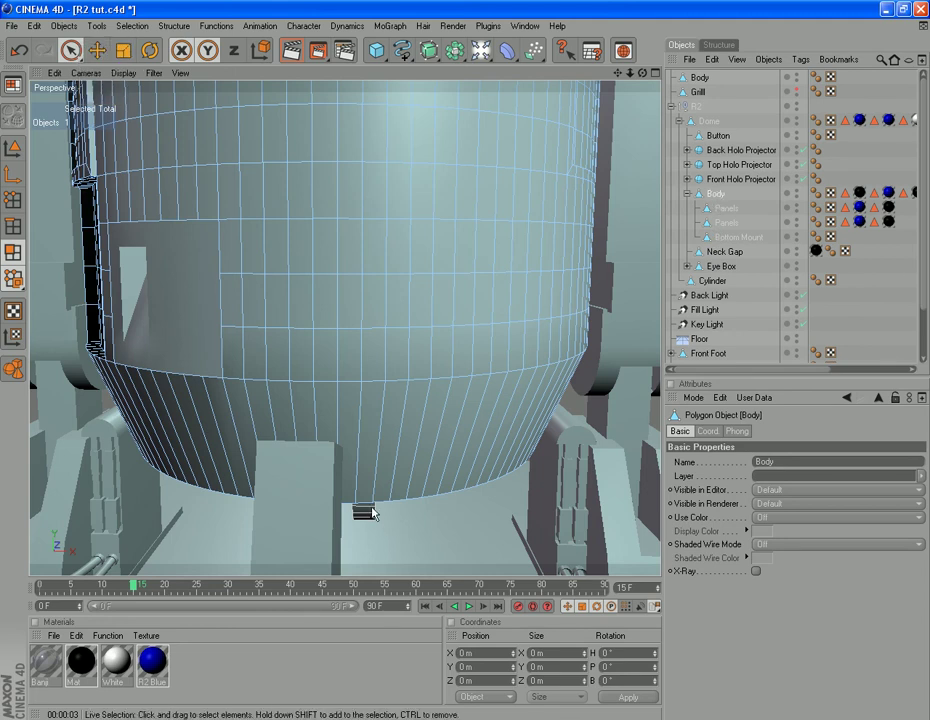
scroll(371, 508, down, 5)
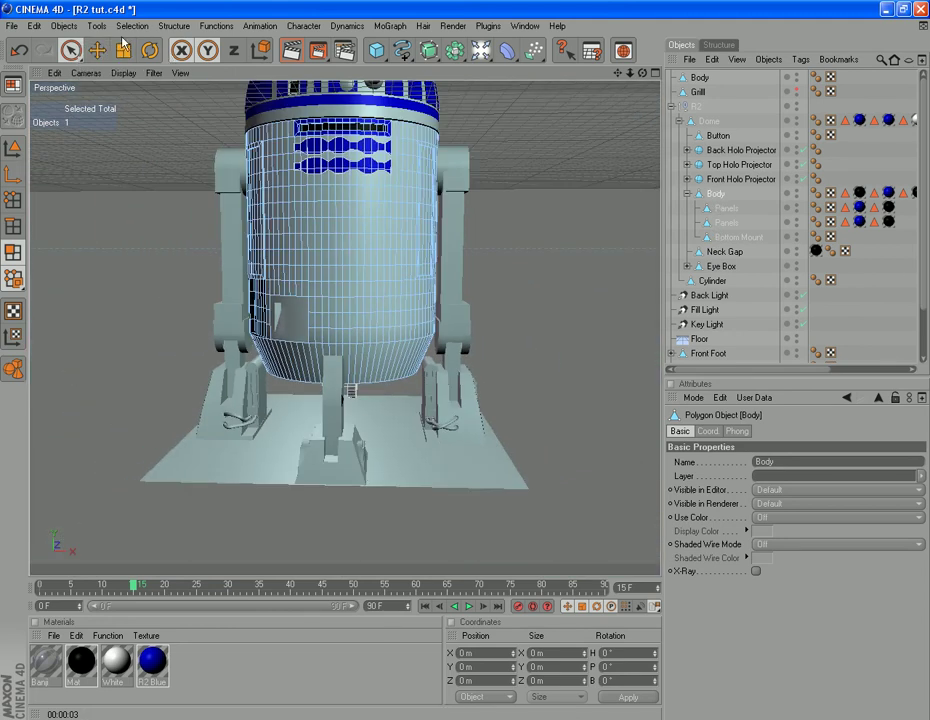
click(89, 73)
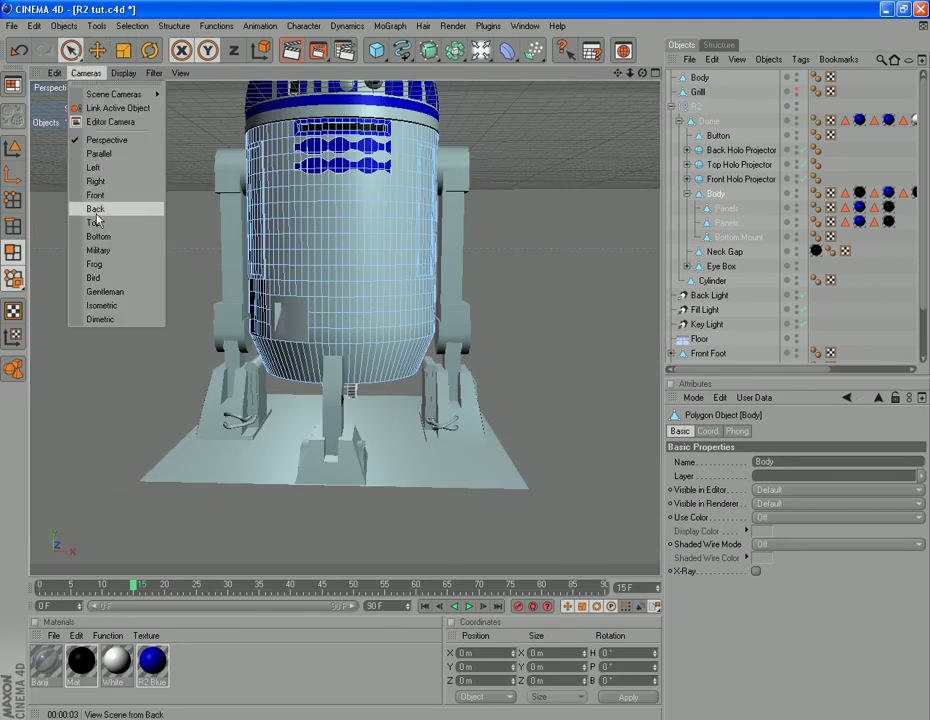
click(96, 197)
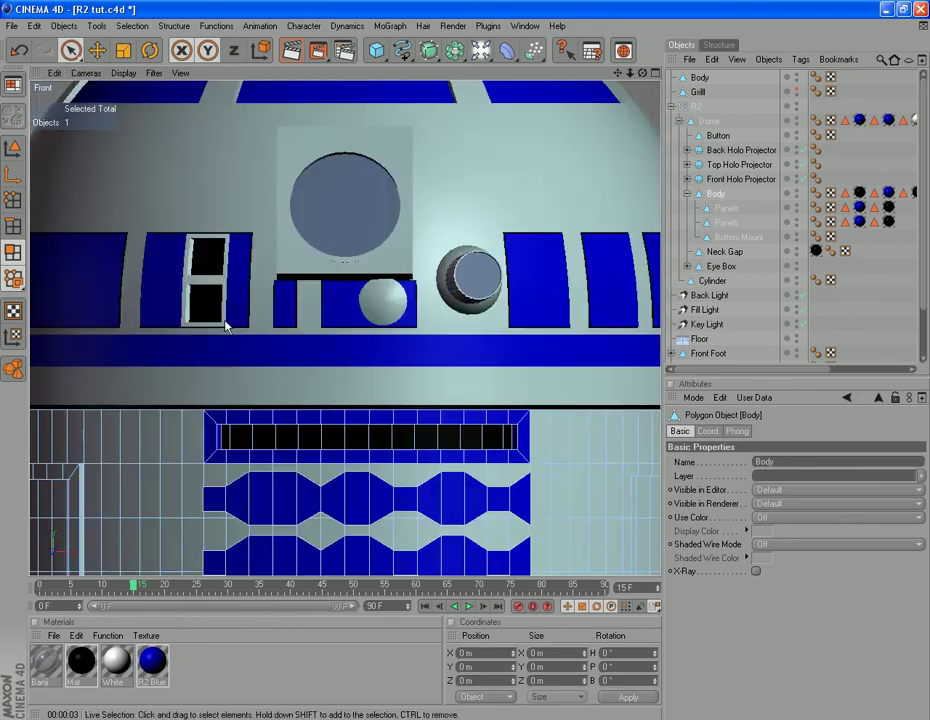
scroll(227, 347, down, 6)
drag(616, 76, 616, 38)
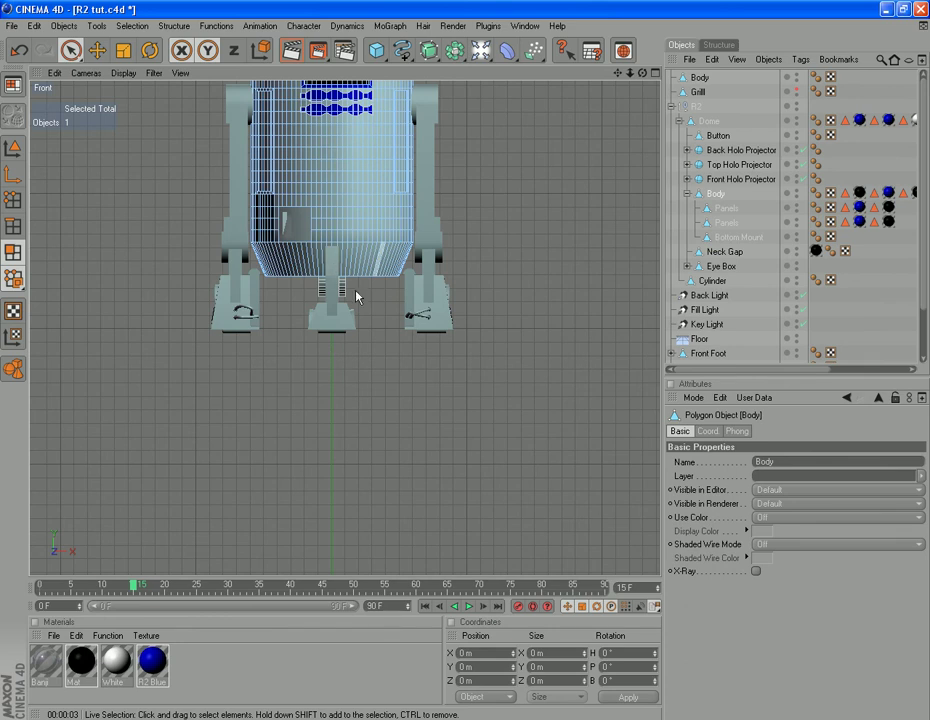
scroll(342, 483, up, 4)
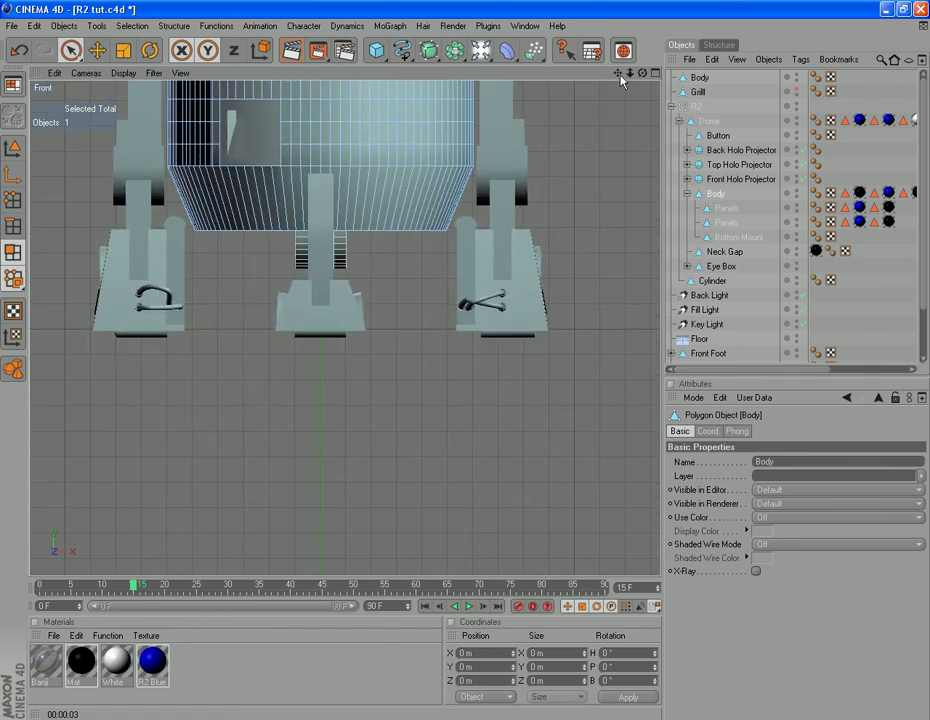
drag(619, 76, 421, 478)
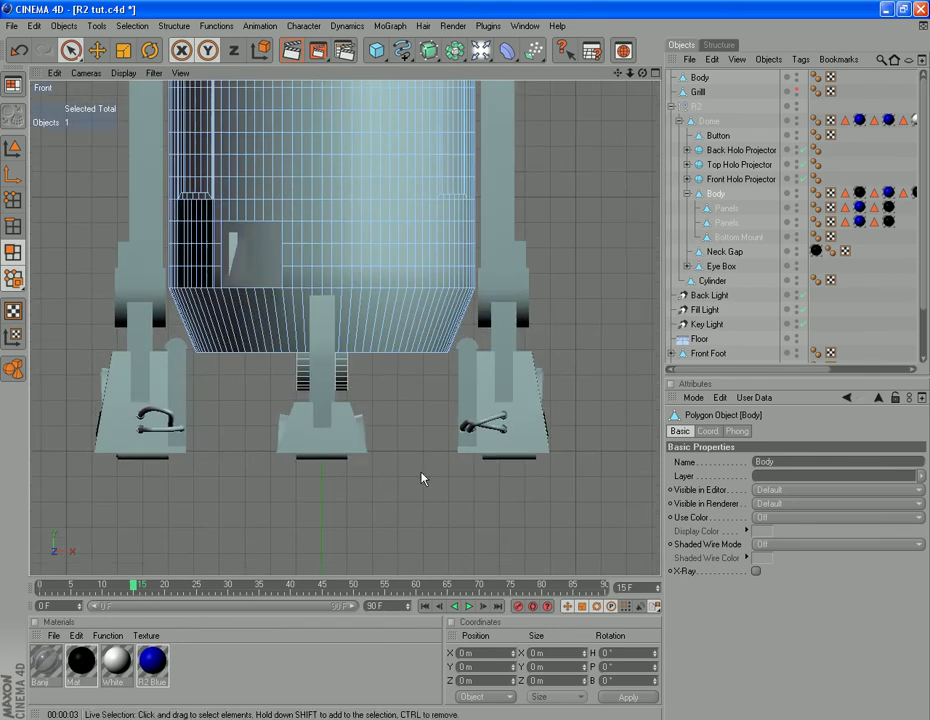
- Select the six-by-three block of Body polygons centred on the lower front, just above the tapered base
click(299, 277)
shift+drag(309, 276, 320, 276)
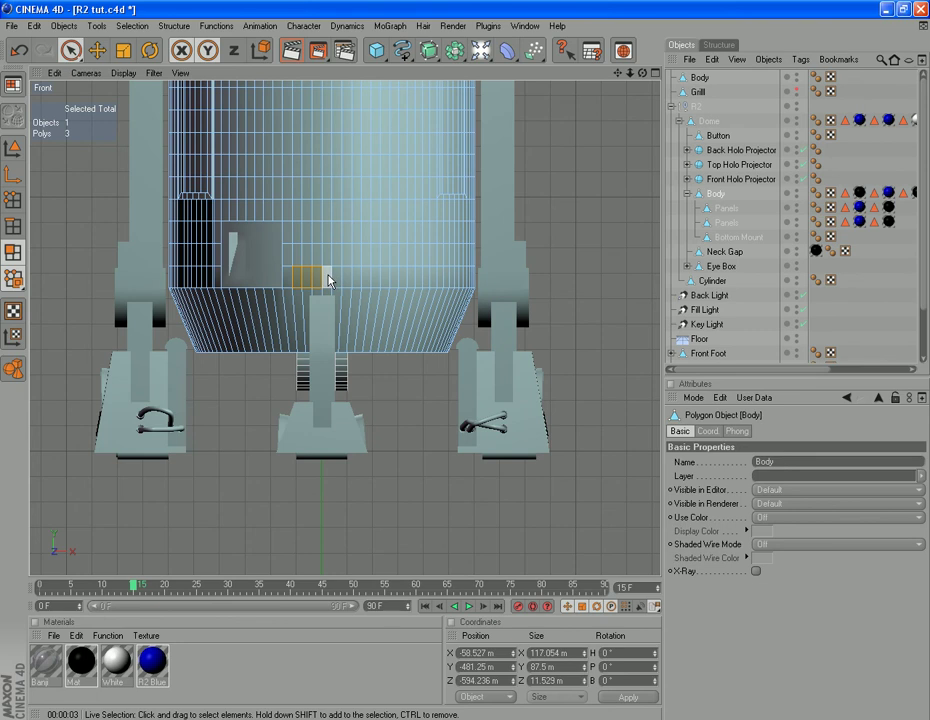
shift+click(344, 281)
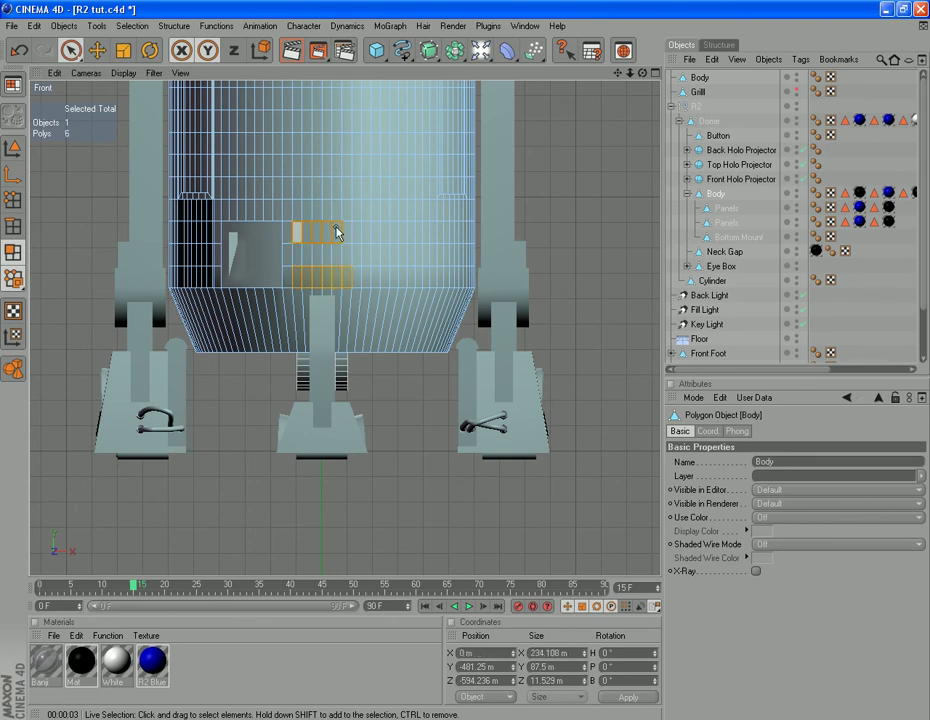
mouse_move(338, 233)
shift+mouse_down()
mouse_move(347, 260)
mouse_move(306, 256)
shift+mouse_up()
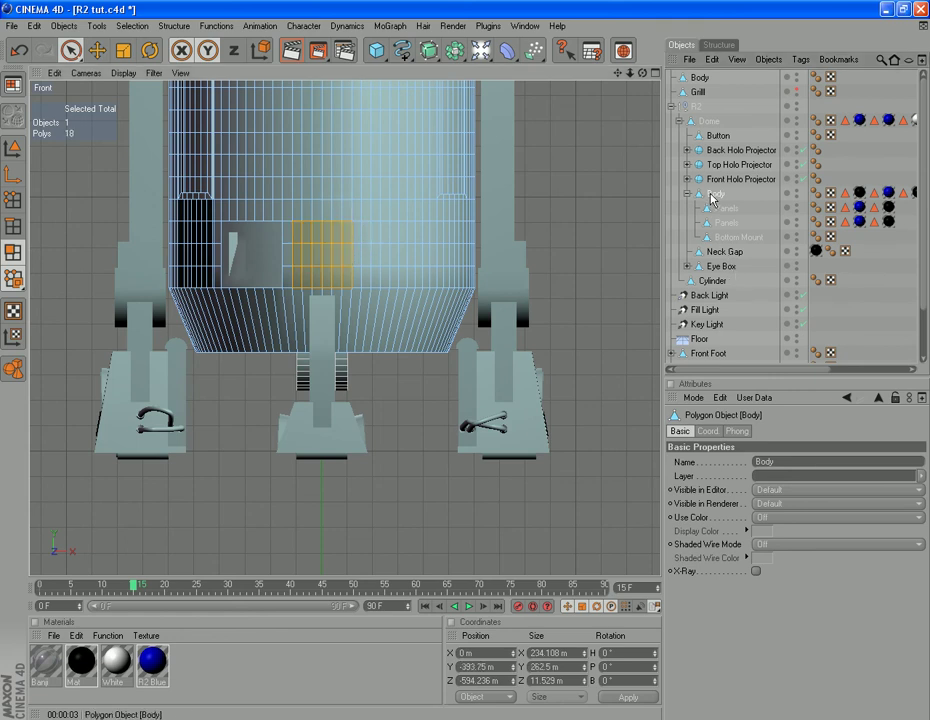
- Paste a copy of the Body object and delete its two Panels and Bottom Mount child objects
key(ctrl+v)
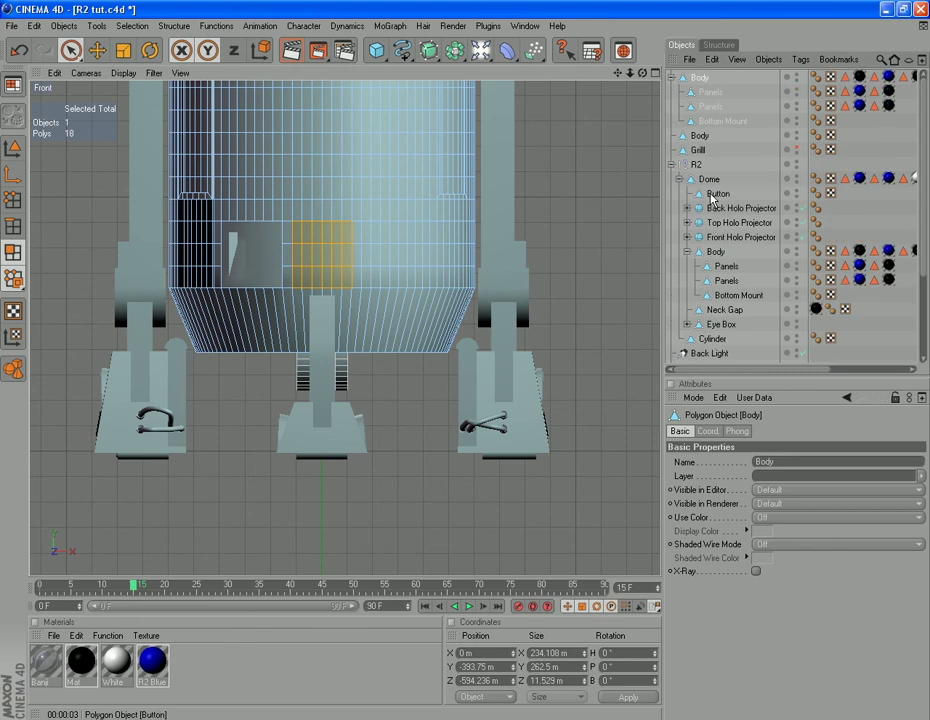
click(711, 91)
shift+click(713, 121)
key(Delete)
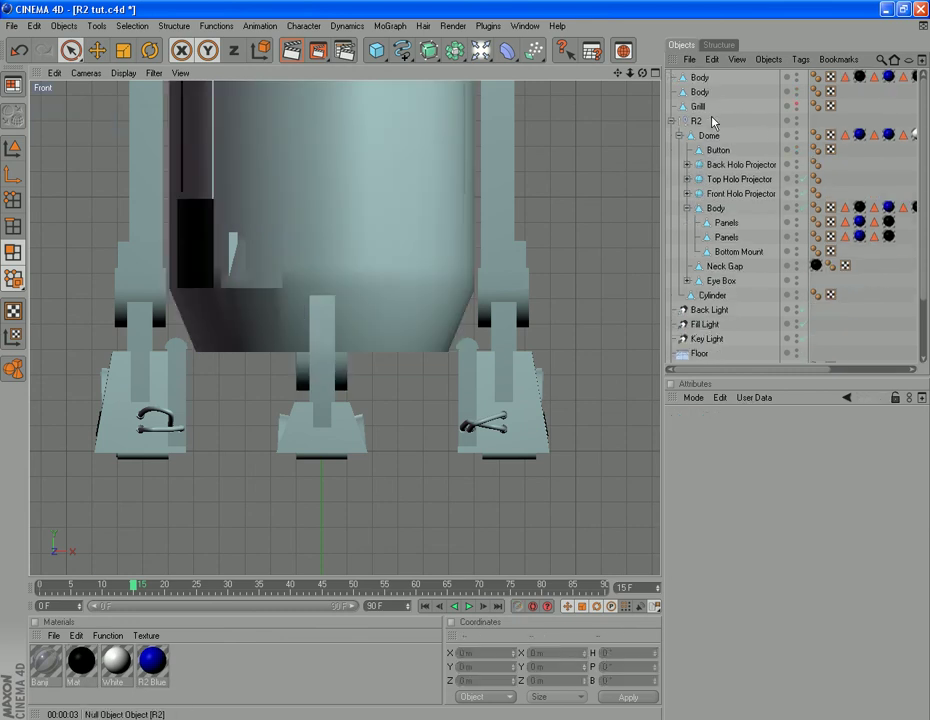
- Delete all polygon selection and texture tags from the copied Body object
click(846, 77)
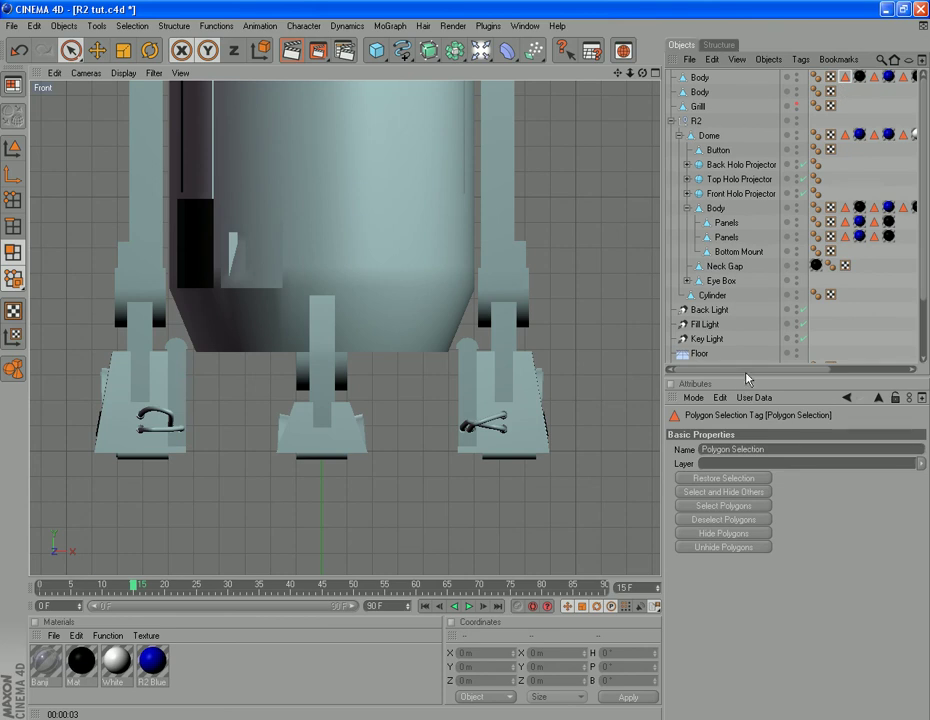
drag(751, 370, 827, 370)
shift+click(823, 77)
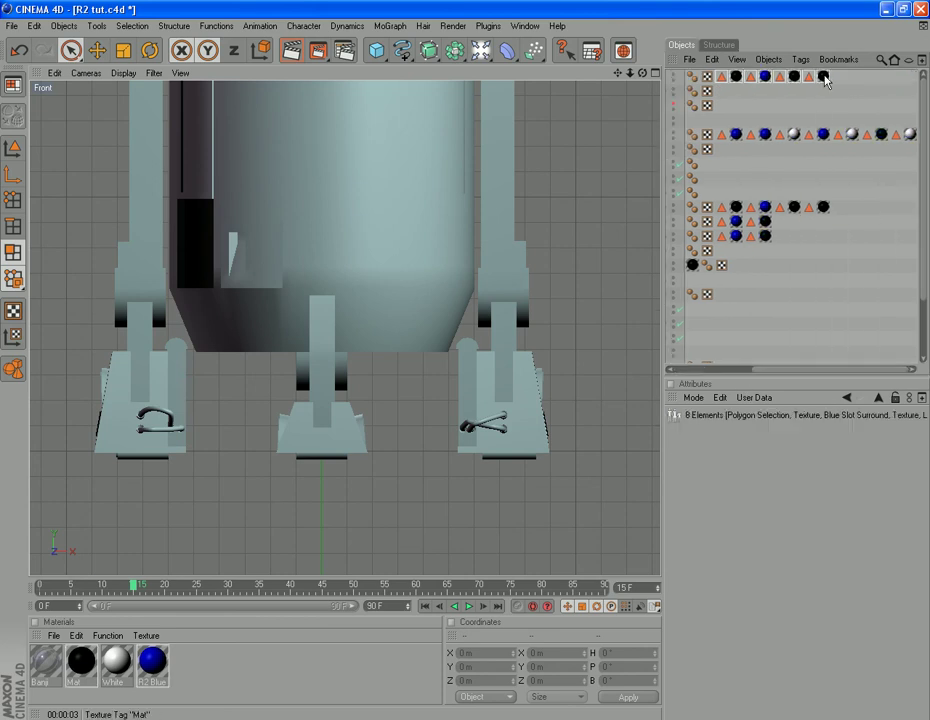
key(Delete)
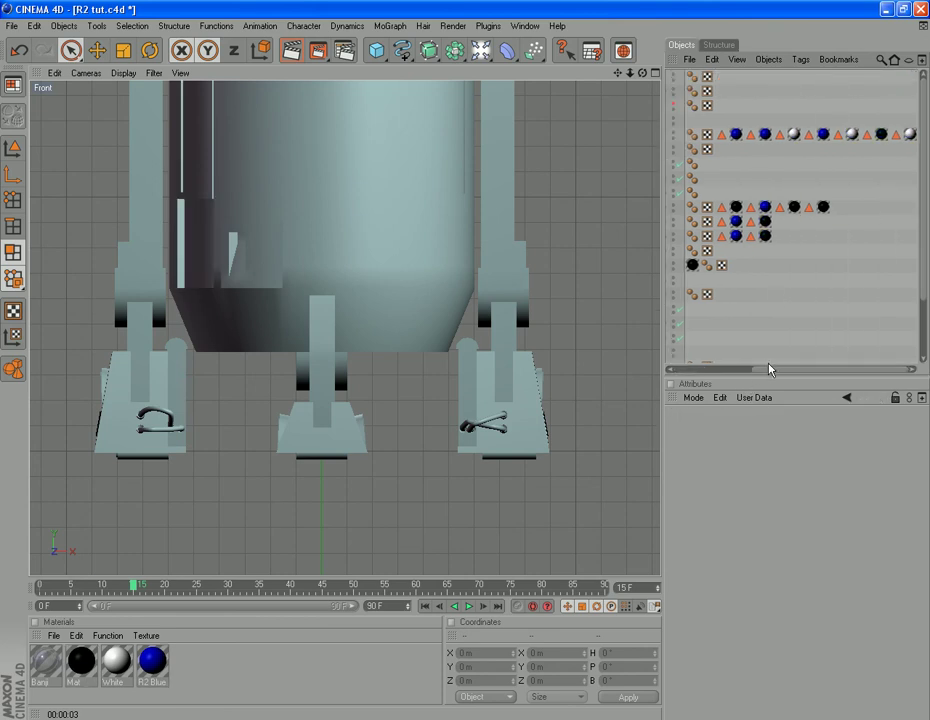
drag(769, 369, 693, 370)
- Invert the polygon selection on the copied Body and delete everything except the centred six-by-three block
click(700, 78)
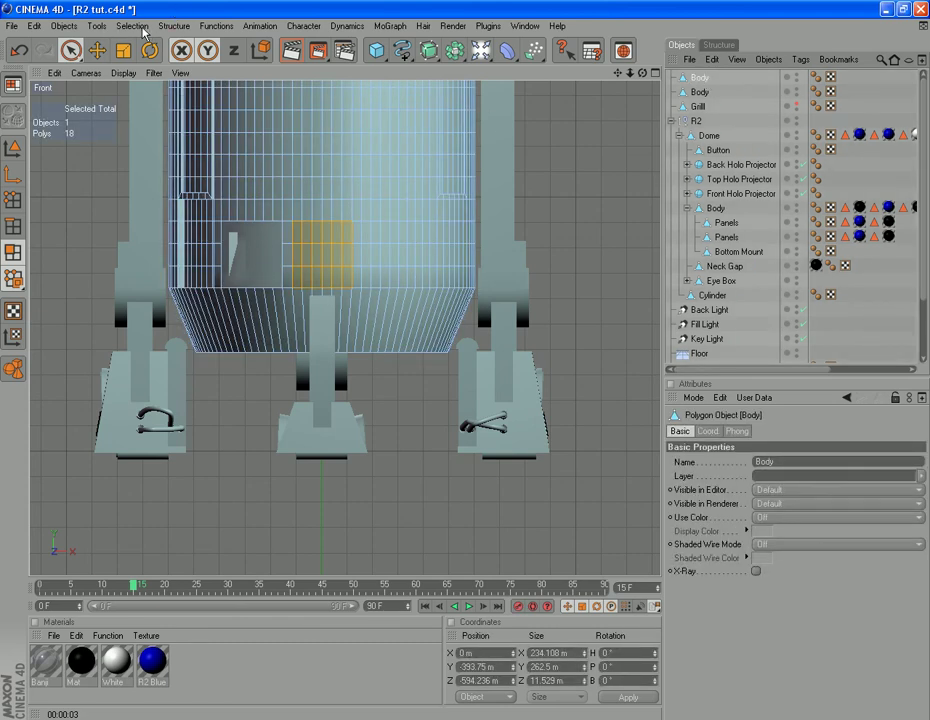
click(133, 26)
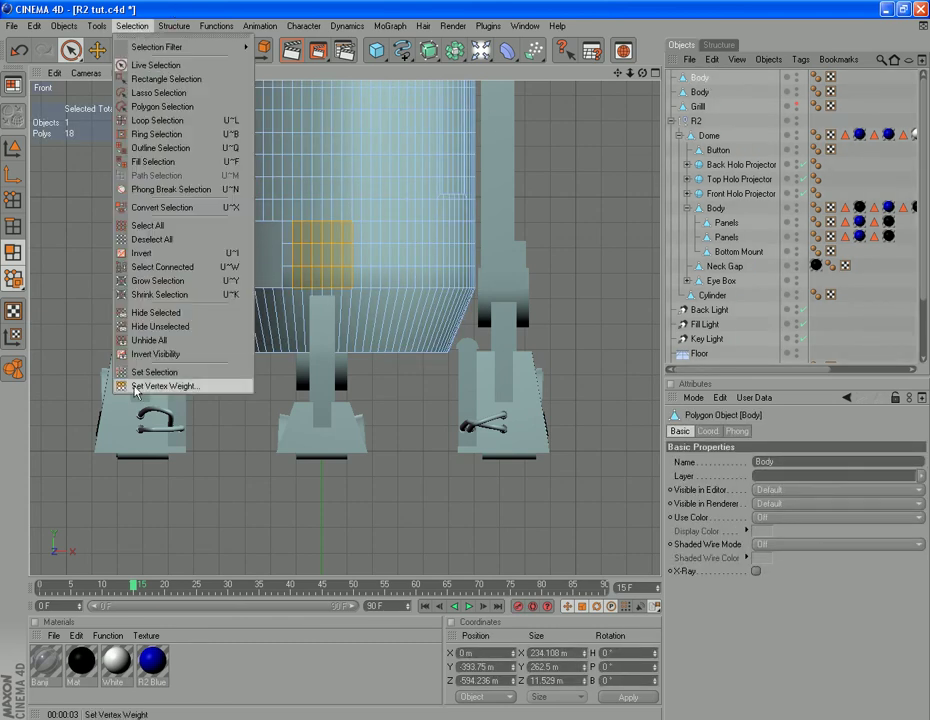
click(157, 262)
key(Delete)
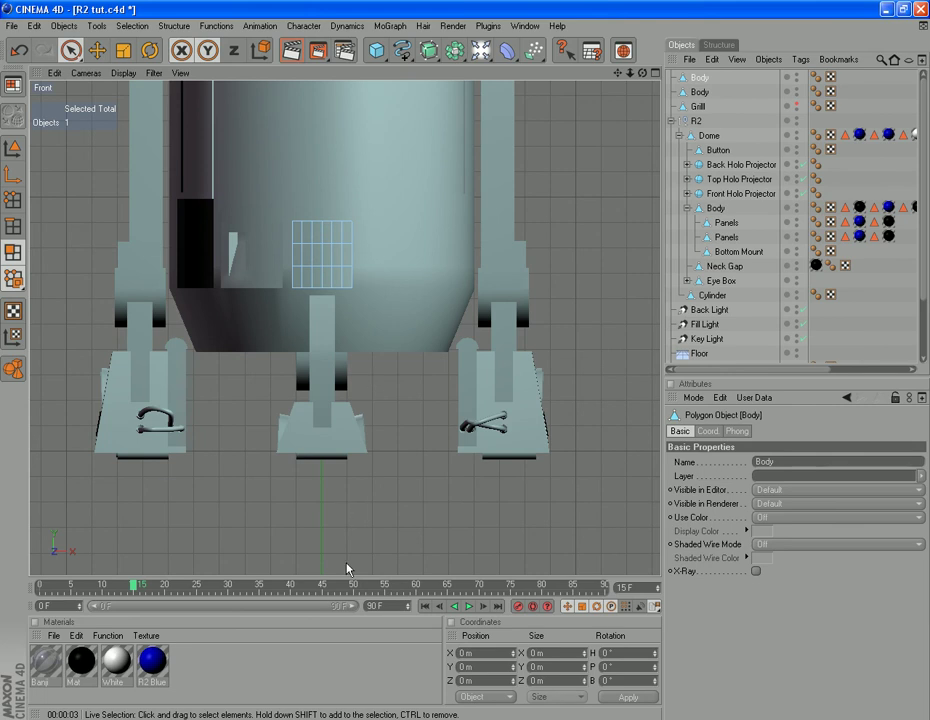
- Check the round centre-front detail in the full front reference photo and add a Cylinder primitive to the R2-D2 scene
click(456, 718)
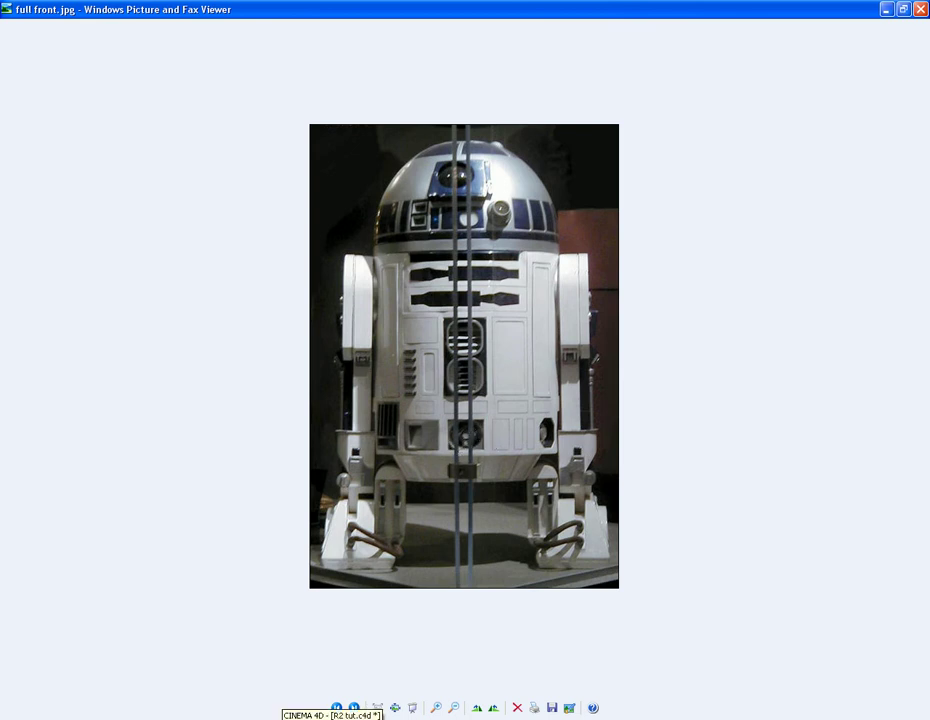
click(284, 717)
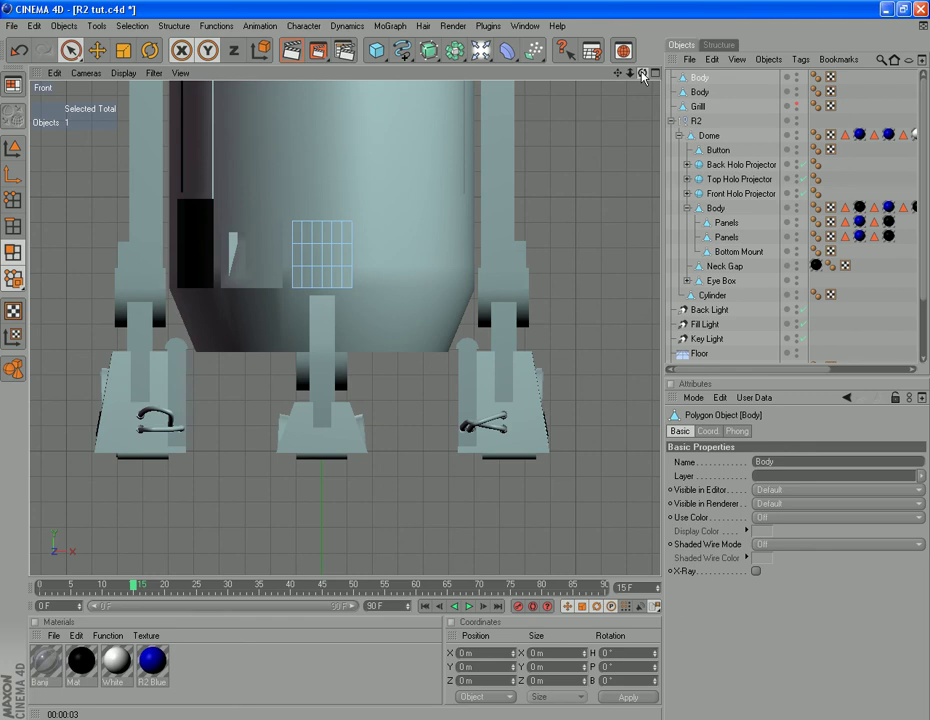
click(62, 26)
mouse_move(80, 74)
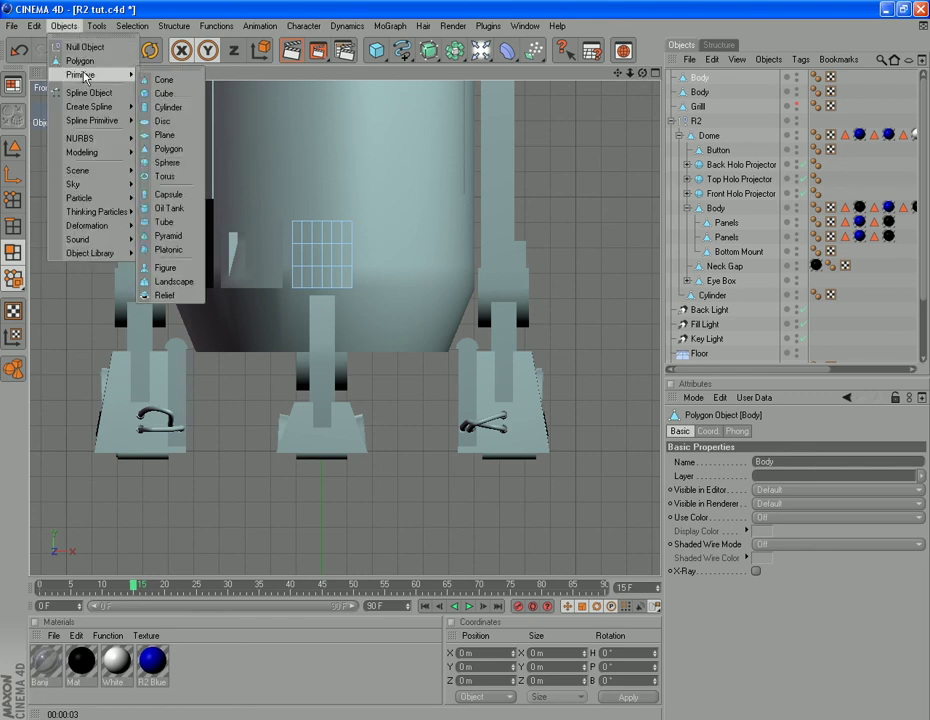
click(166, 106)
drag(618, 73, 595, 307)
click(700, 78)
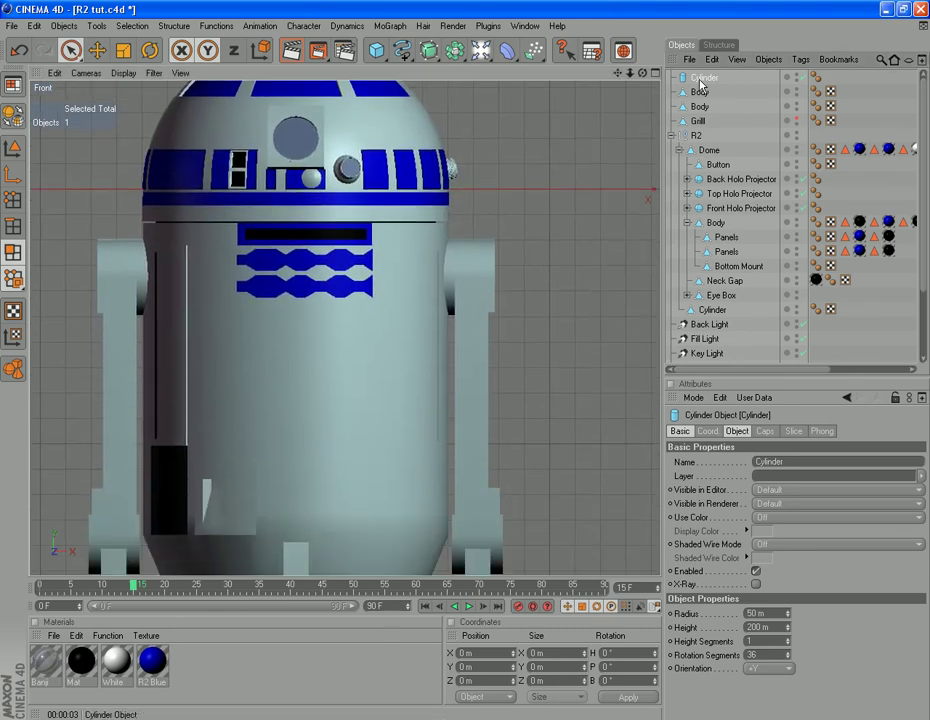
- Hide the R2 group in the editor and set the new cylinder's orientation to -Z
click(798, 222)
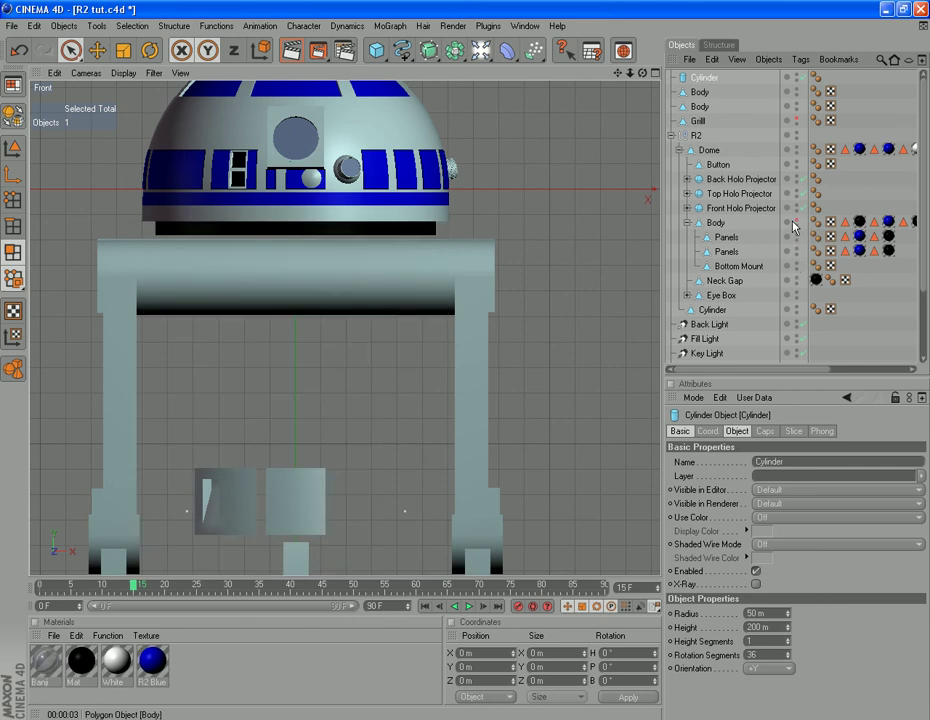
click(798, 222)
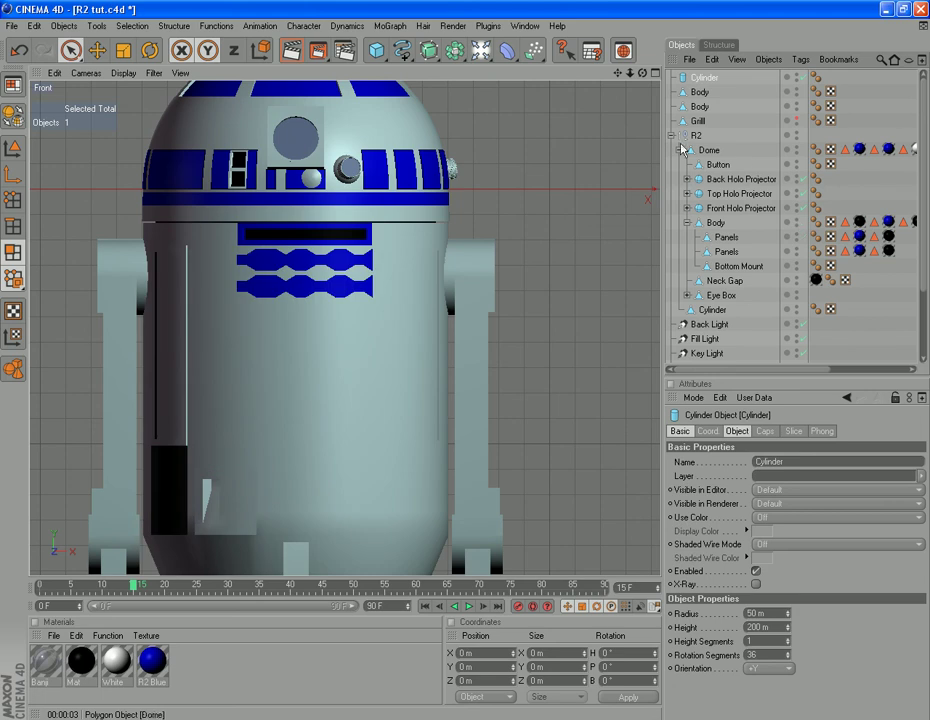
click(797, 134)
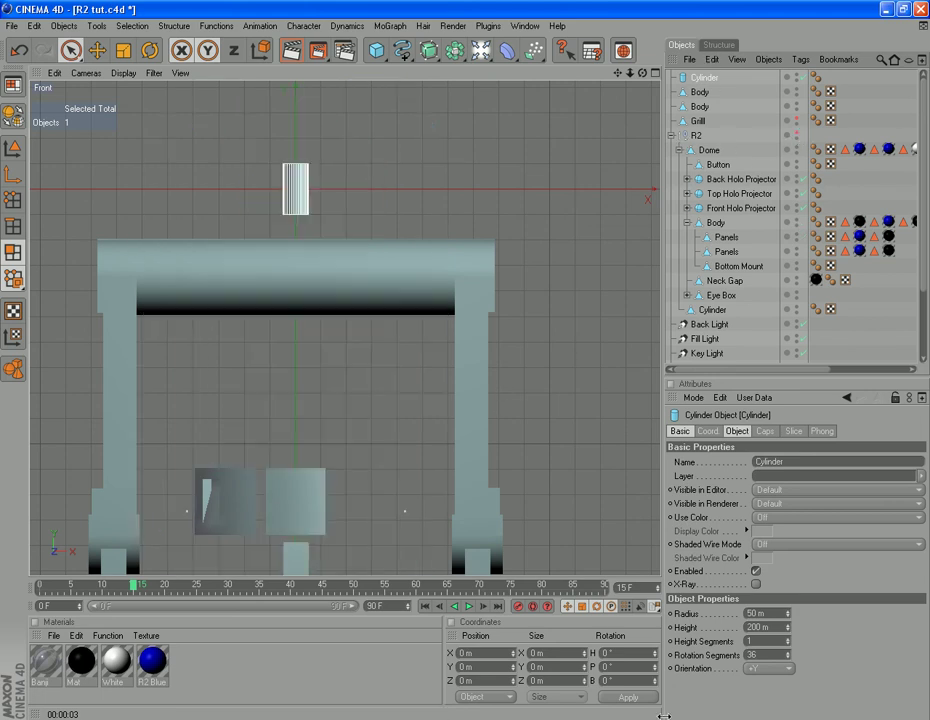
click(776, 668)
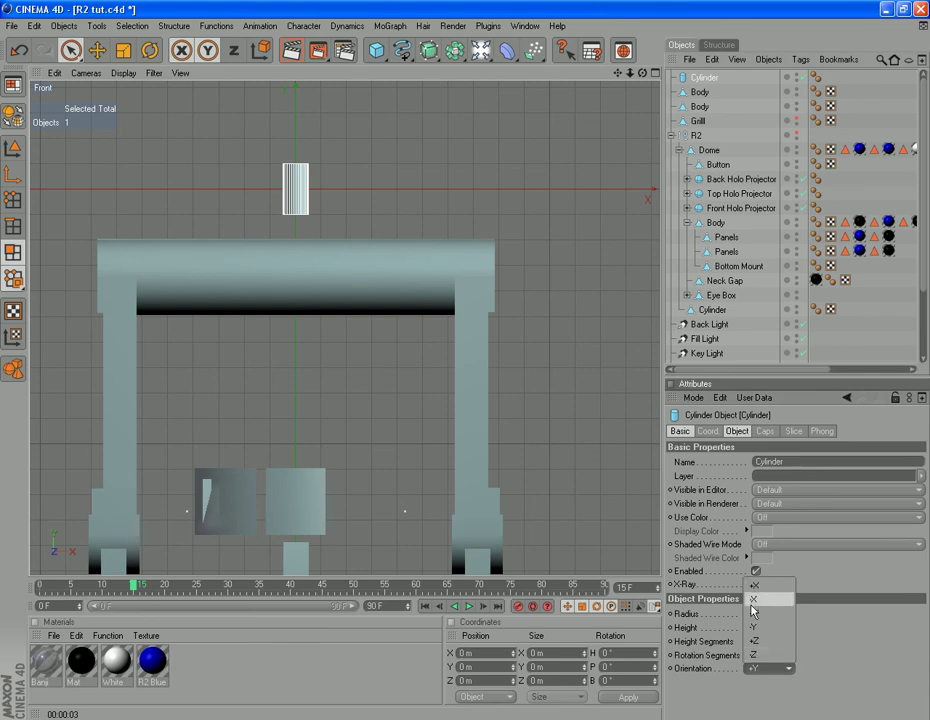
click(756, 655)
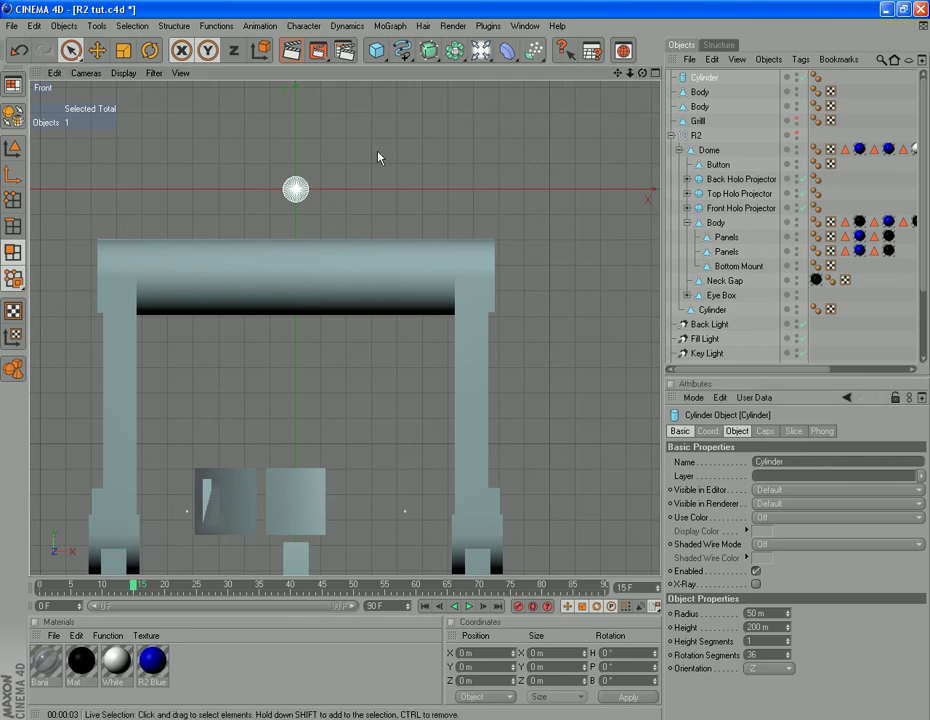
- Move the cylinder straight down in the Front view until it is centred on the six-by-three panel piece
click(97, 50)
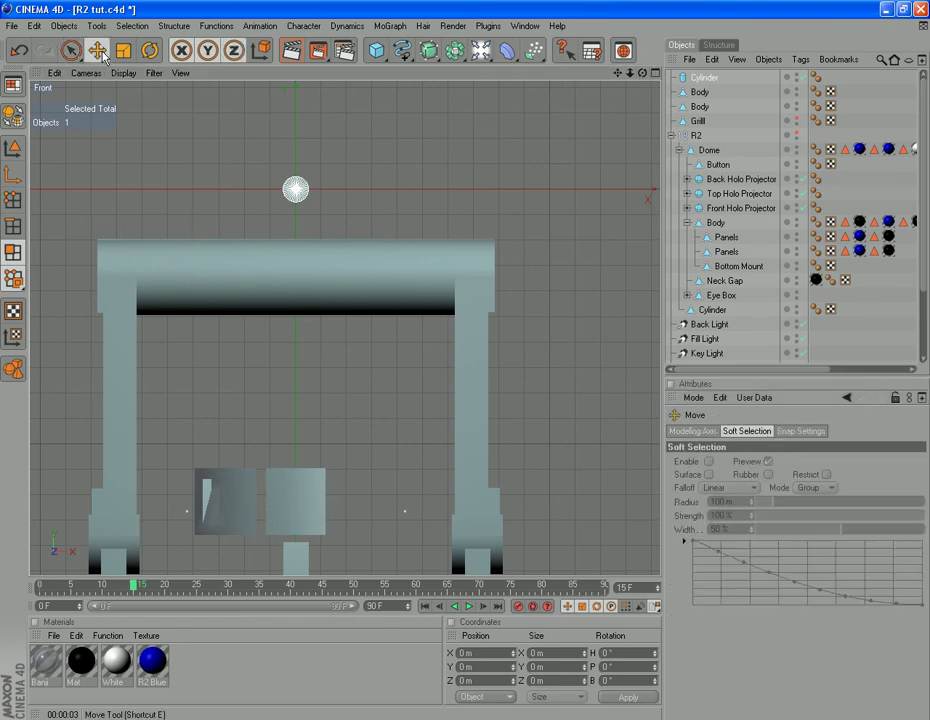
click(706, 79)
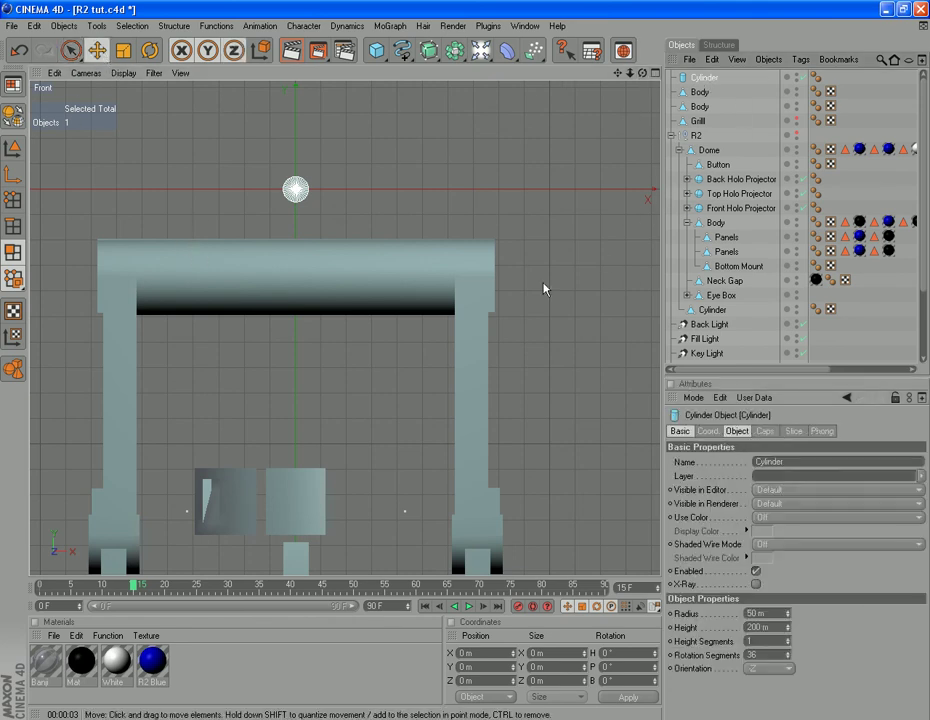
click(15, 178)
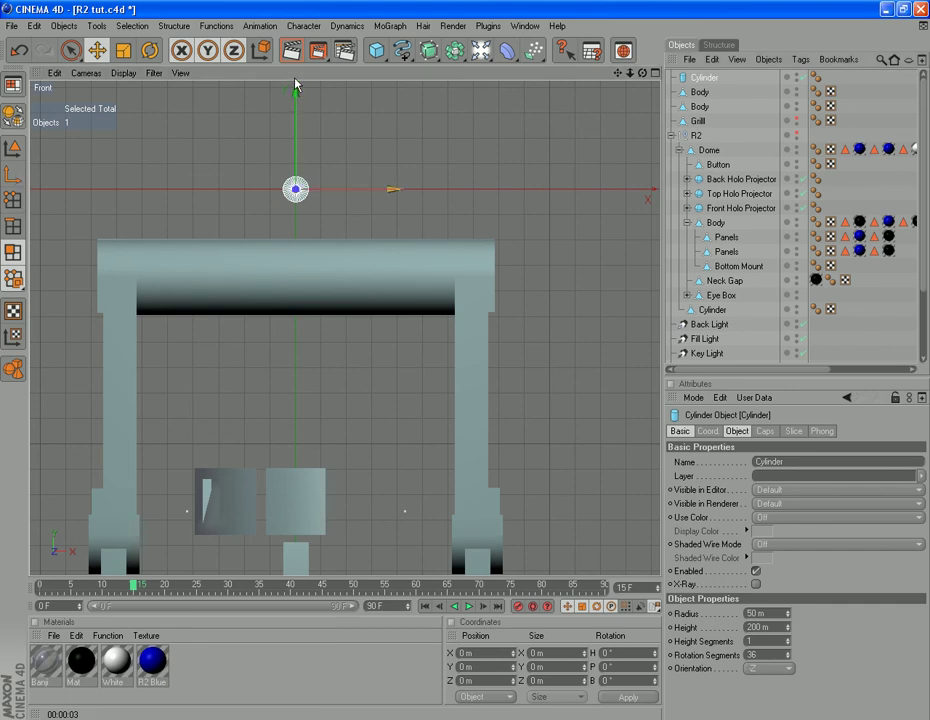
drag(294, 95, 297, 481)
scroll(298, 481, down, 2)
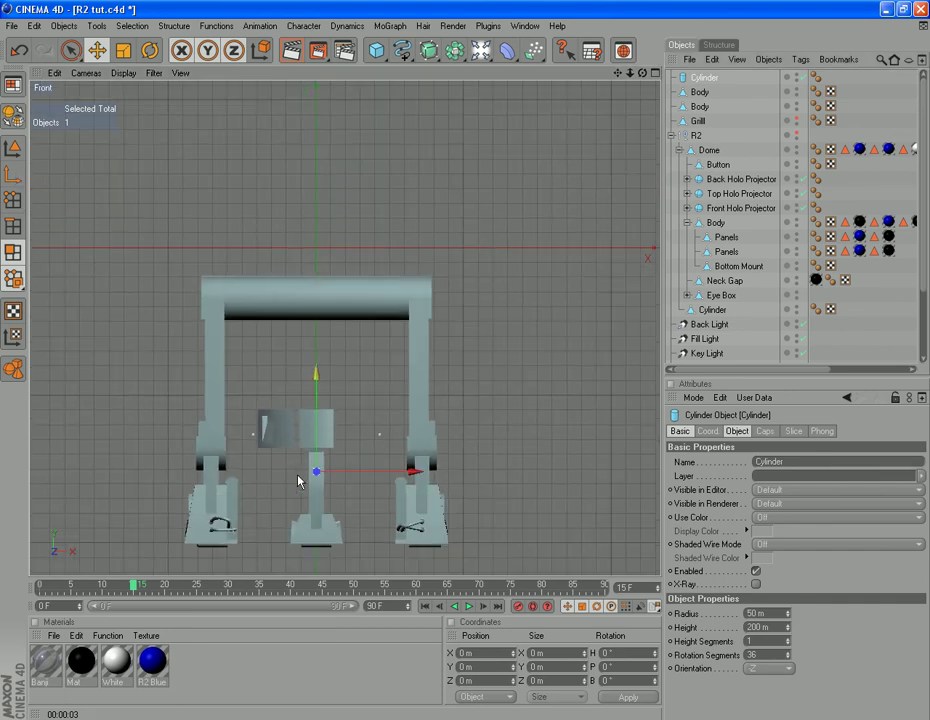
drag(318, 376, 318, 332)
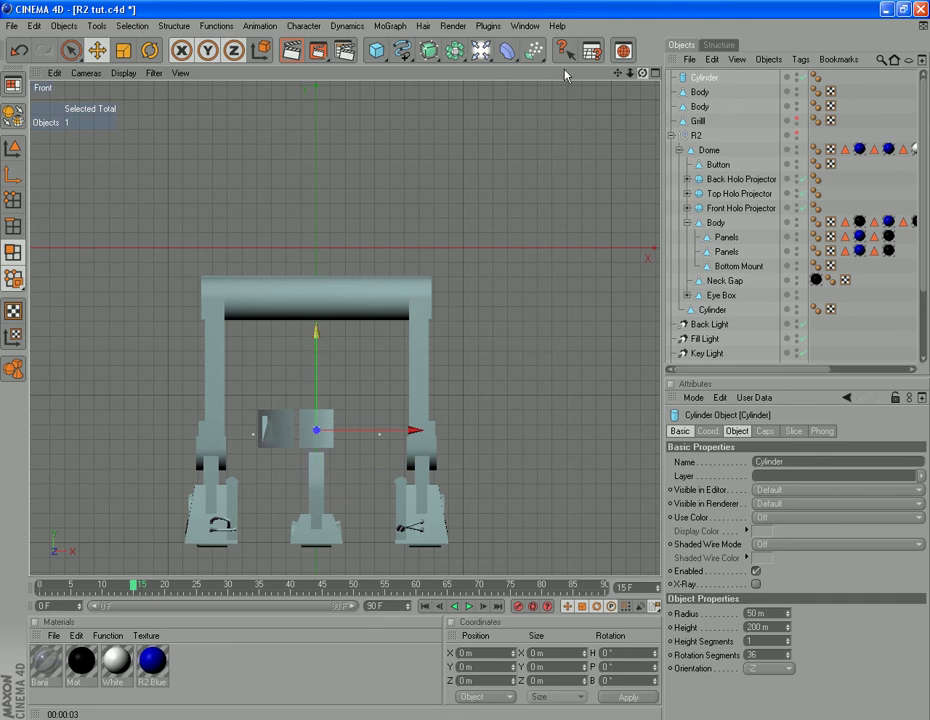
- Switch to the Perspective view and move the cylinder forward along Z so that it passes through the centre-front panel piece
click(90, 72)
click(120, 139)
scroll(468, 431, down, 8)
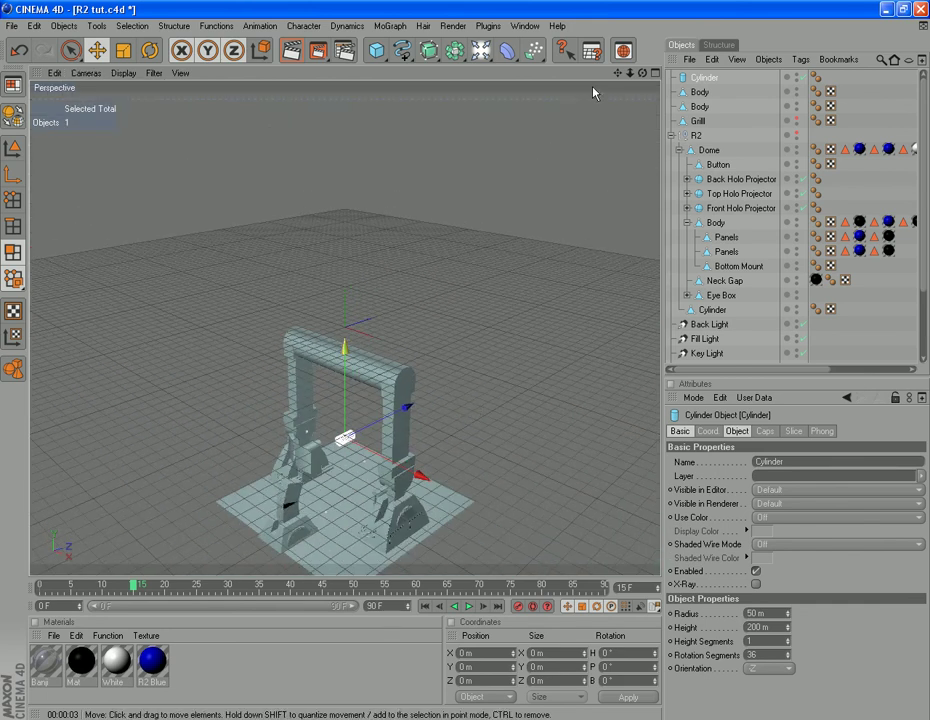
drag(618, 73, 701, 4)
scroll(506, 414, up, 4)
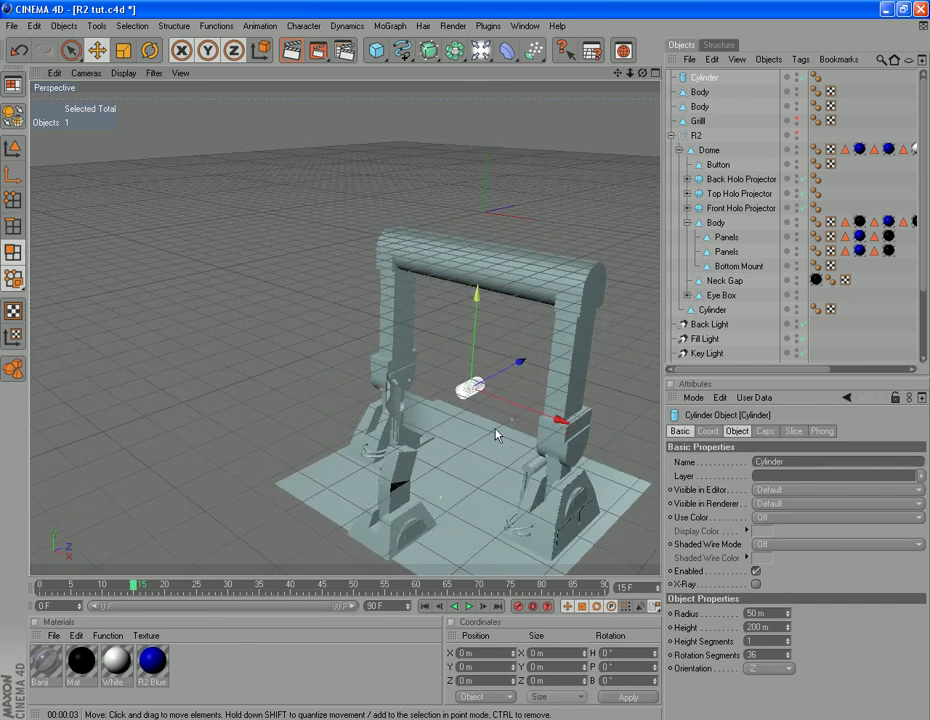
drag(521, 364, 439, 449)
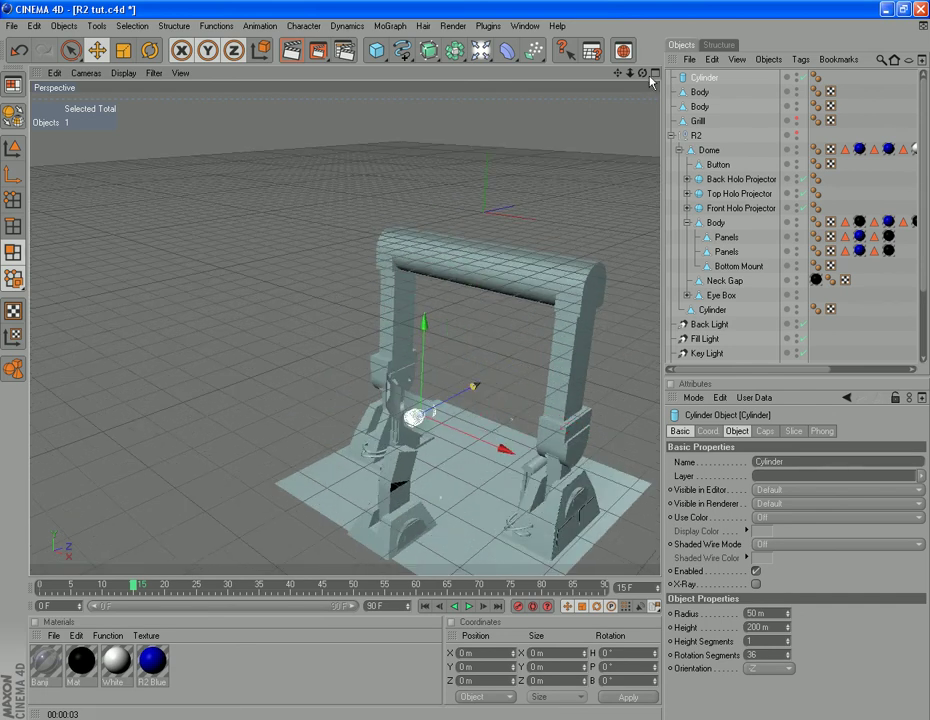
- Set the cylinder's radius to 100 m and nudge it slightly upward to centre it on the panel piece
drag(642, 74, 276, 312)
scroll(502, 551, up, 2)
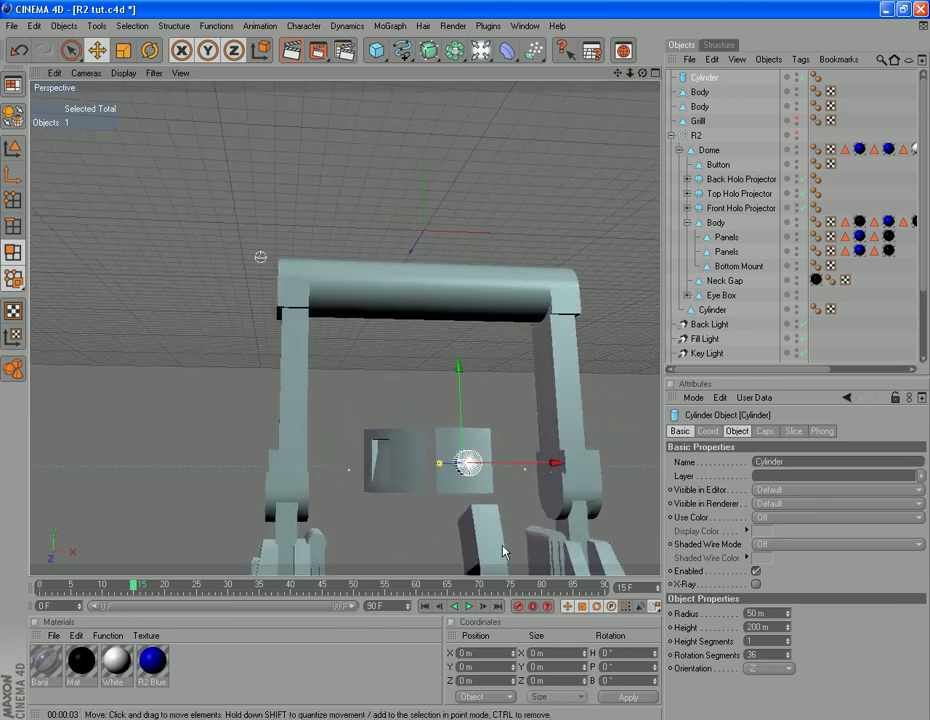
click(707, 431)
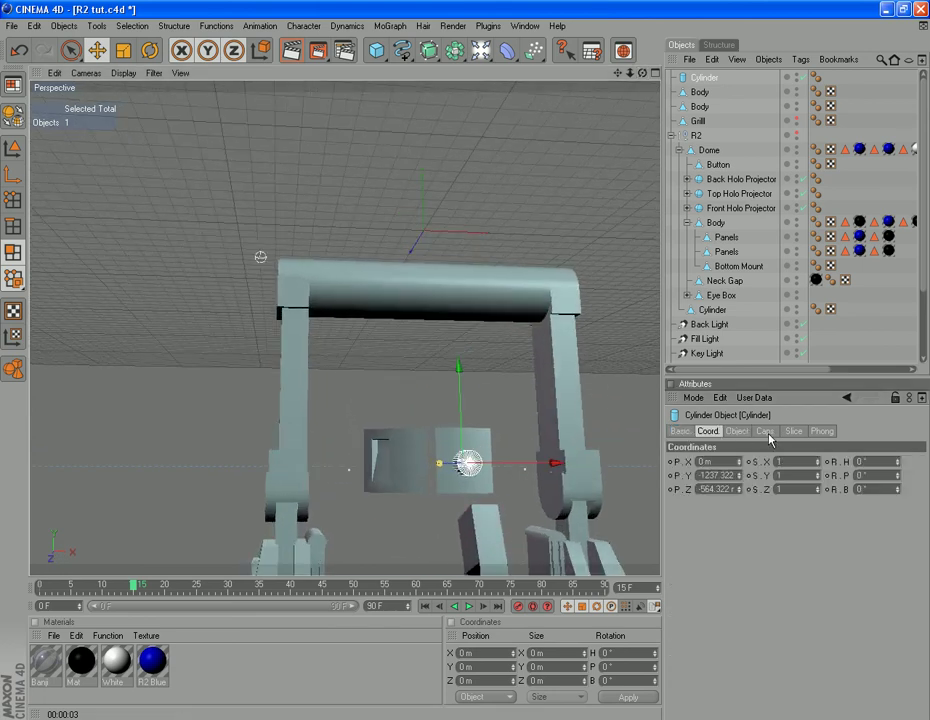
click(737, 431)
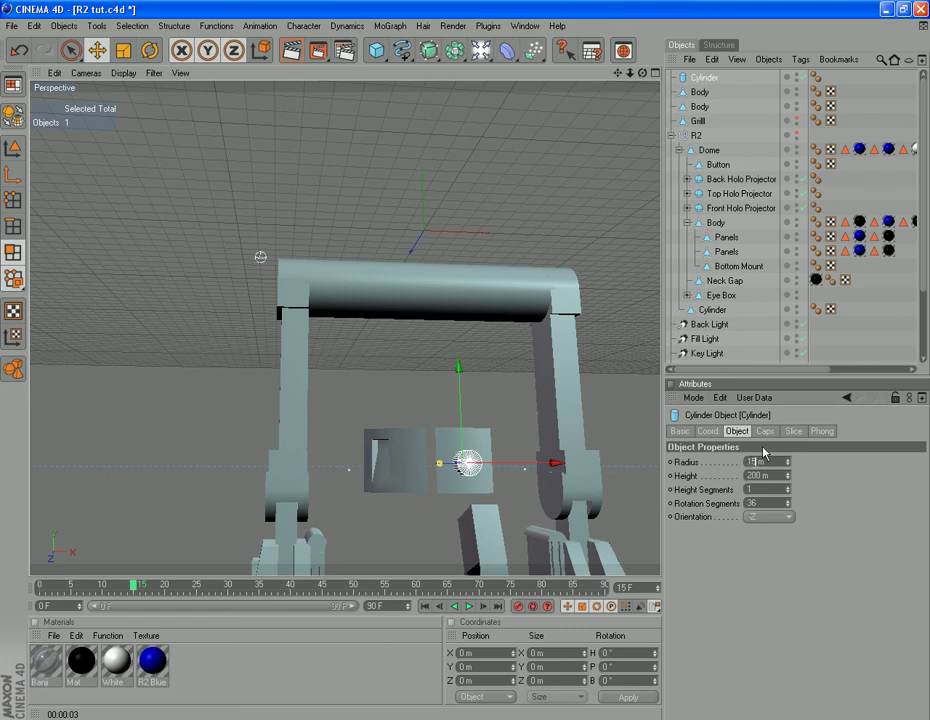
text(0)
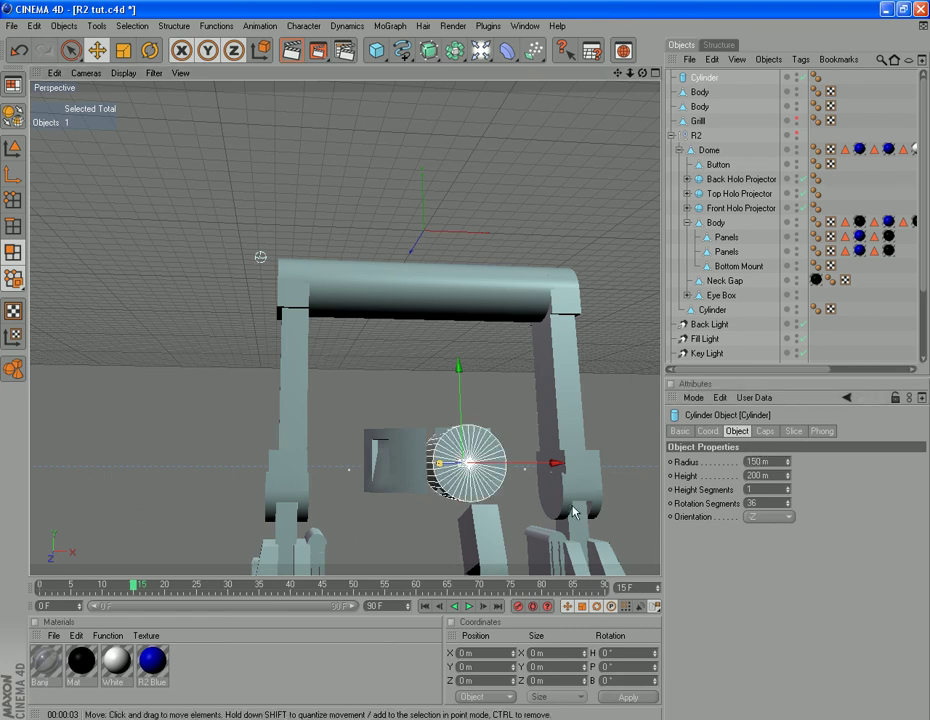
drag(762, 462, 682, 453)
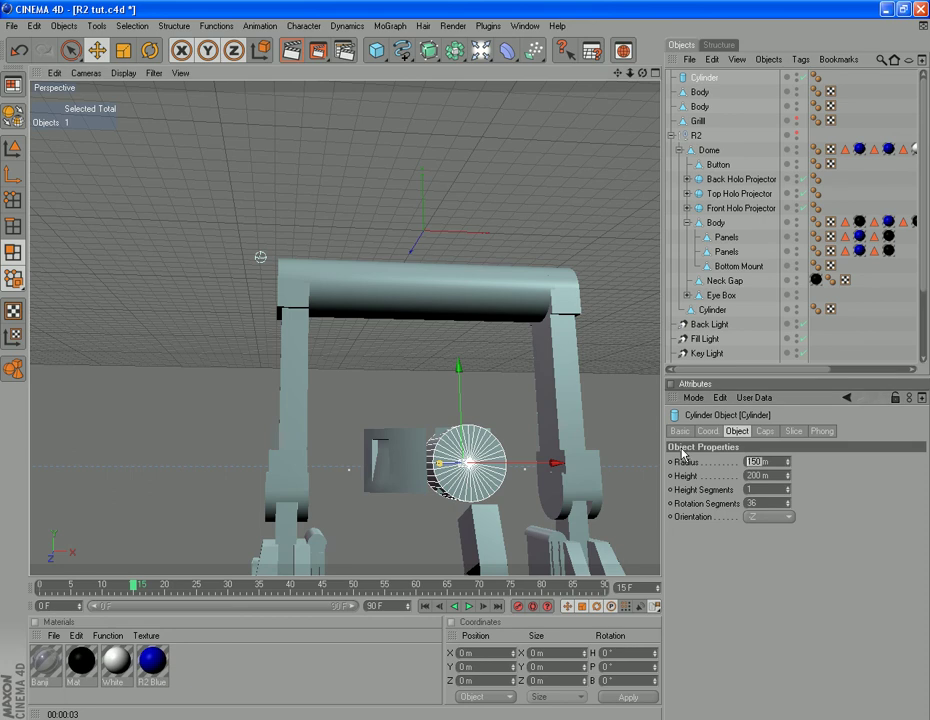
click(730, 549)
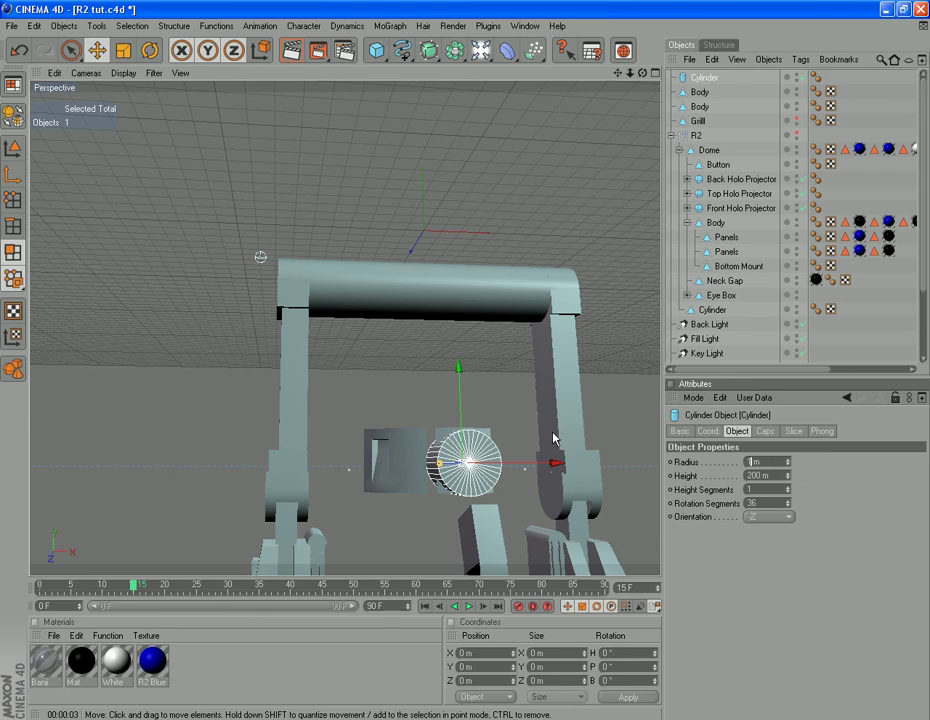
click(693, 573)
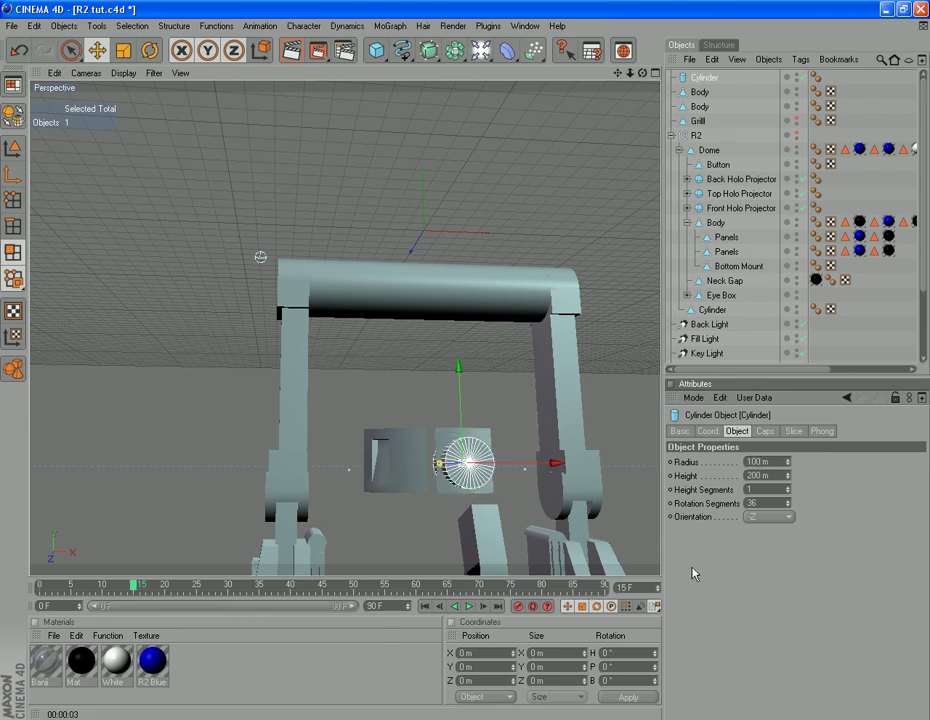
drag(642, 74, 749, 102)
drag(458, 369, 458, 365)
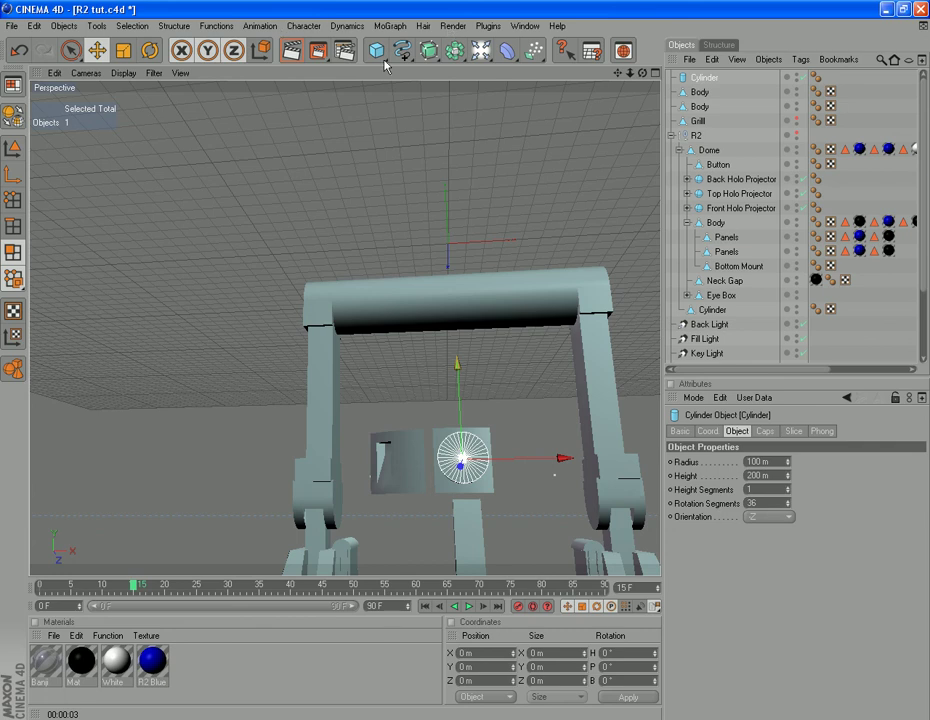
- Add a Boole object and nest the panel's Body piece above the Cylinder inside it, cutting a round hole with A subtract B
drag(455, 50, 614, 66)
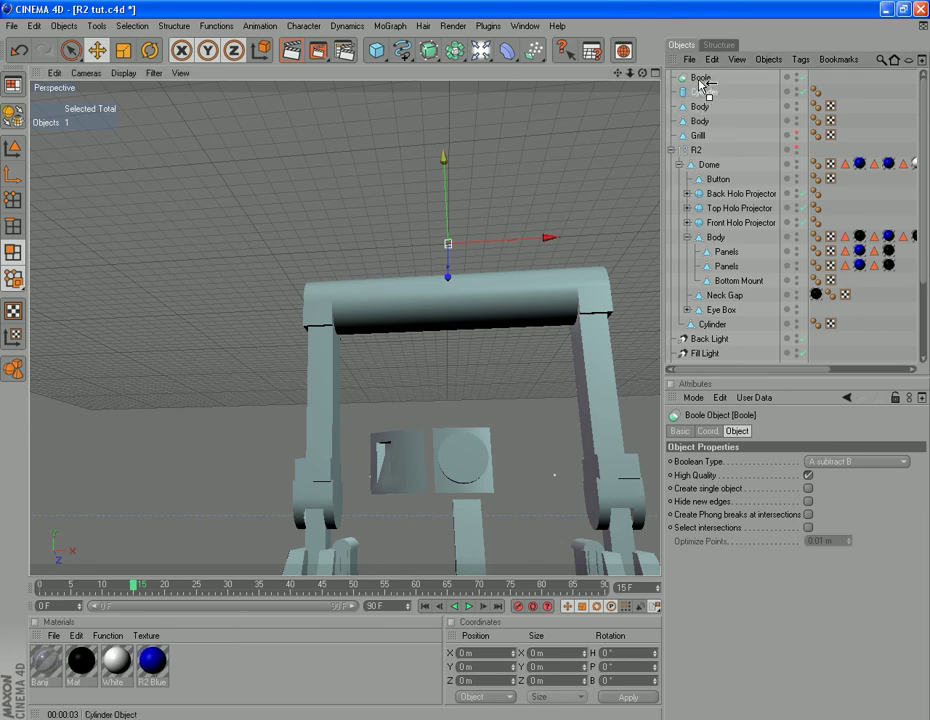
drag(706, 94, 701, 80)
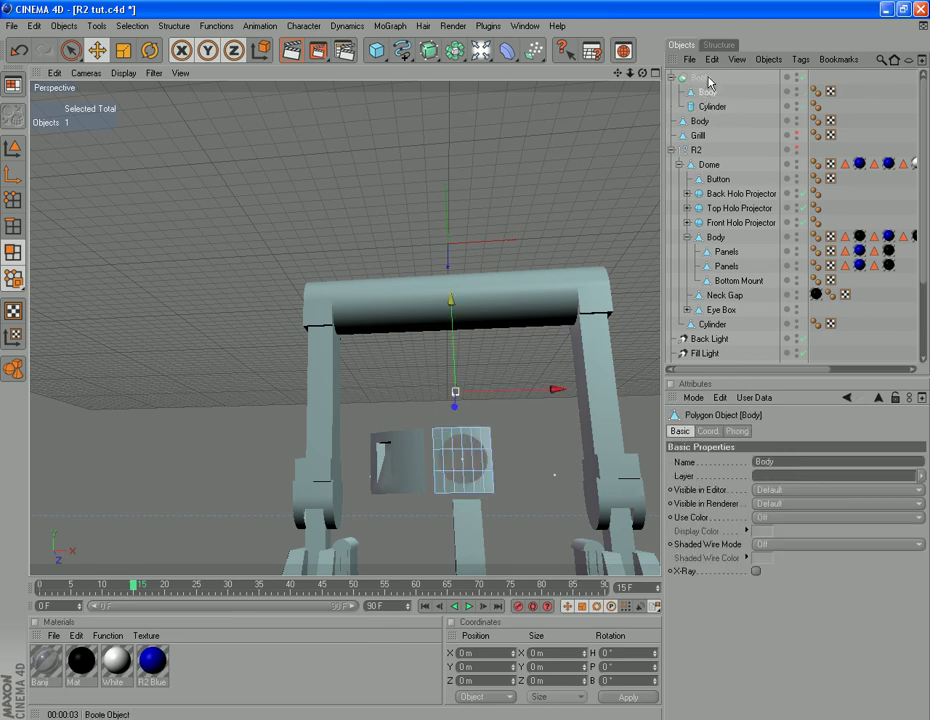
drag(643, 76, 690, 36)
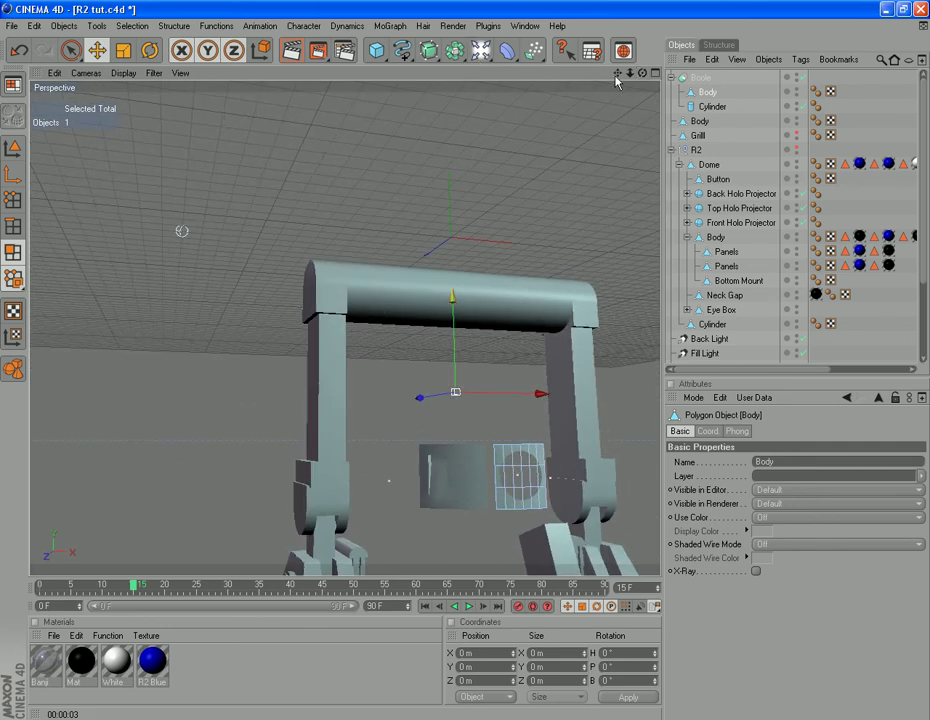
drag(618, 74, 600, 30)
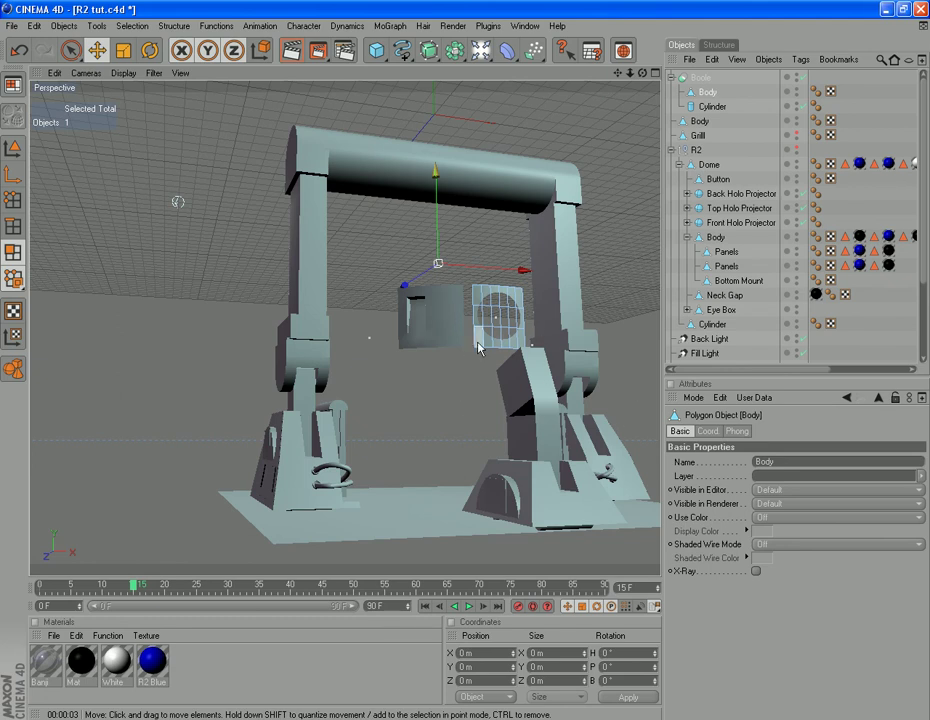